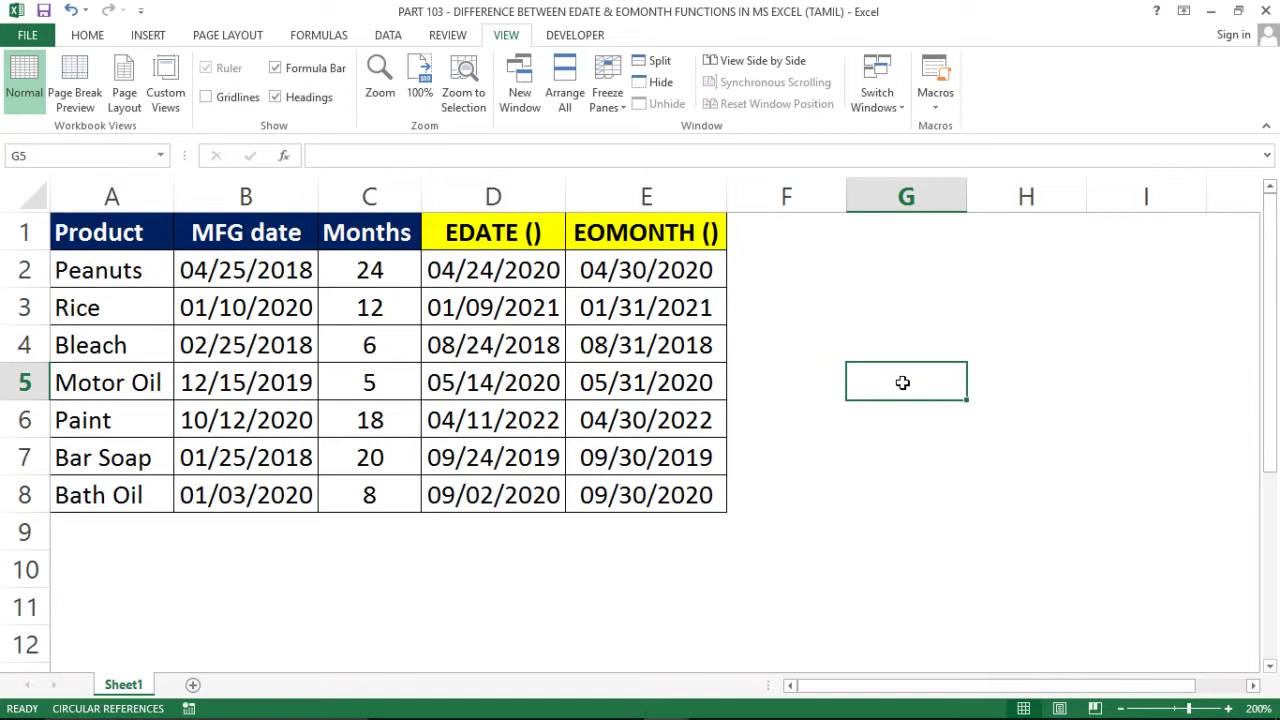
- Review the existing EDATE and EOMONTH formulas, then delete all results in D2:E8
{"action": "left_click", "coordinate": [737, 340]}
{"action": "left_click", "coordinate": [484, 234]}
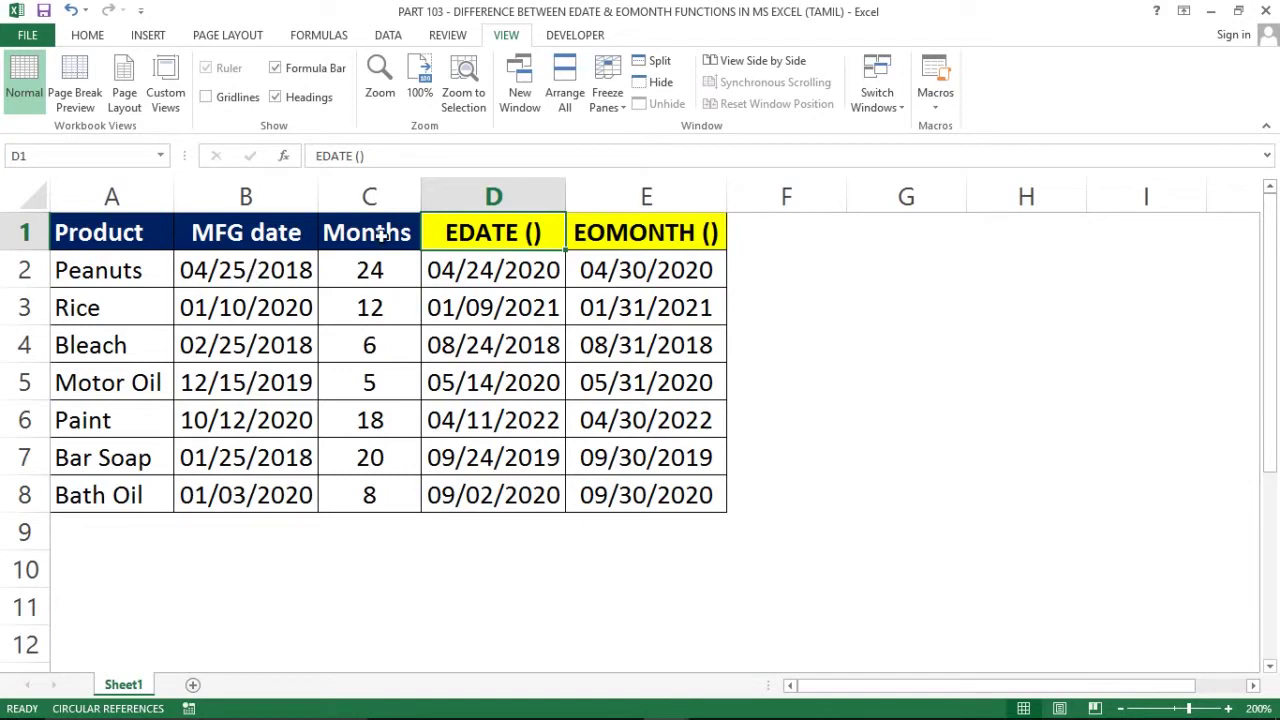
{"action": "left_click", "coordinate": [510, 262]}
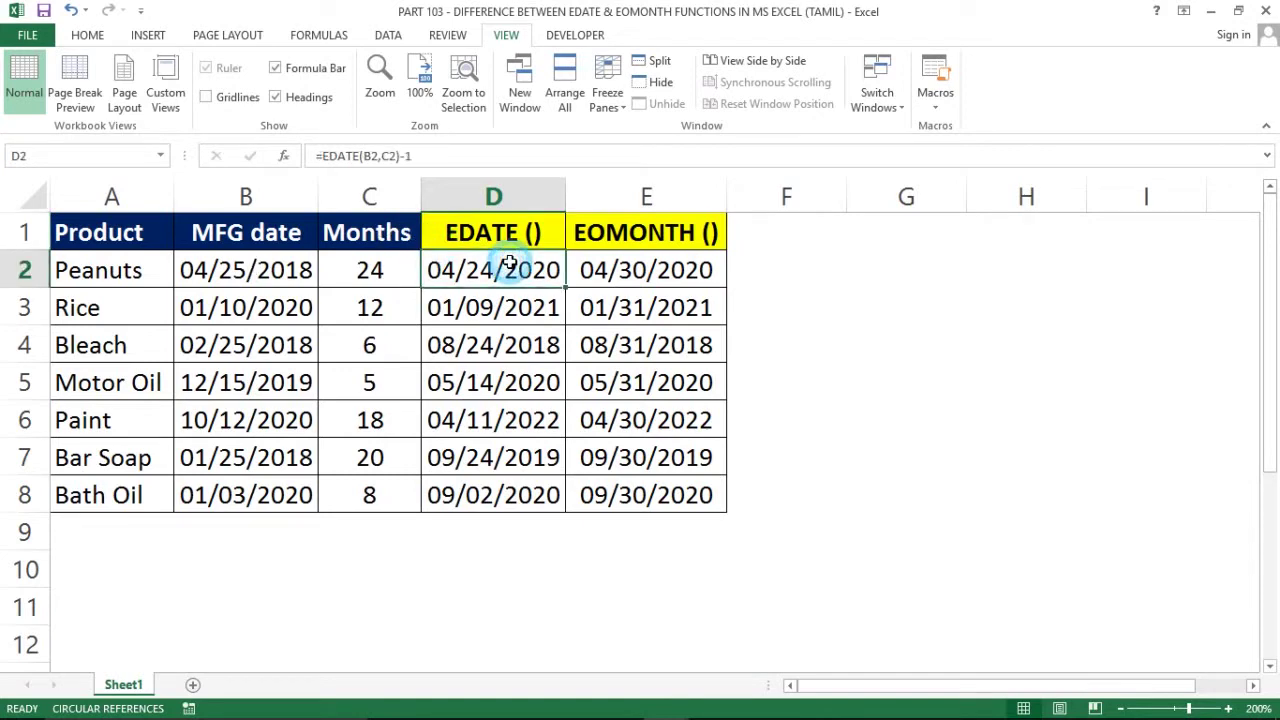
{"action": "left_click", "coordinate": [660, 264]}
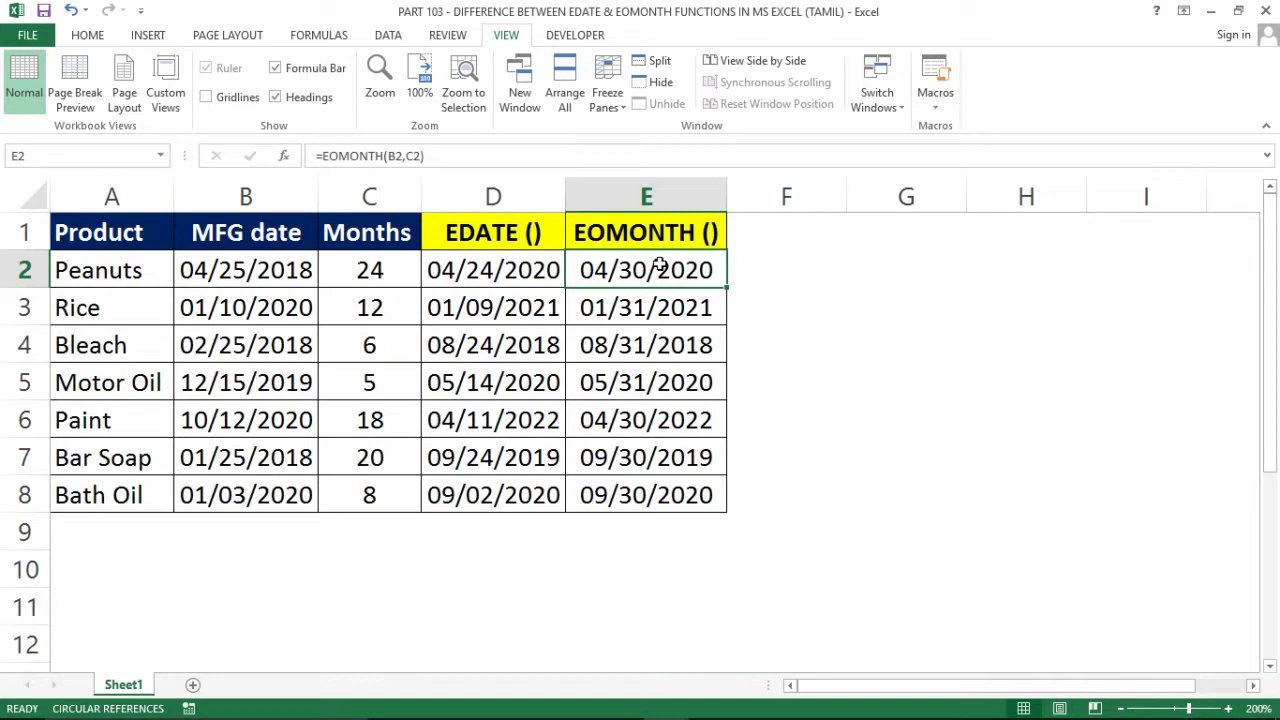
{"action": "left_click", "coordinate": [447, 314]}
{"action": "left_click", "coordinate": [585, 268]}
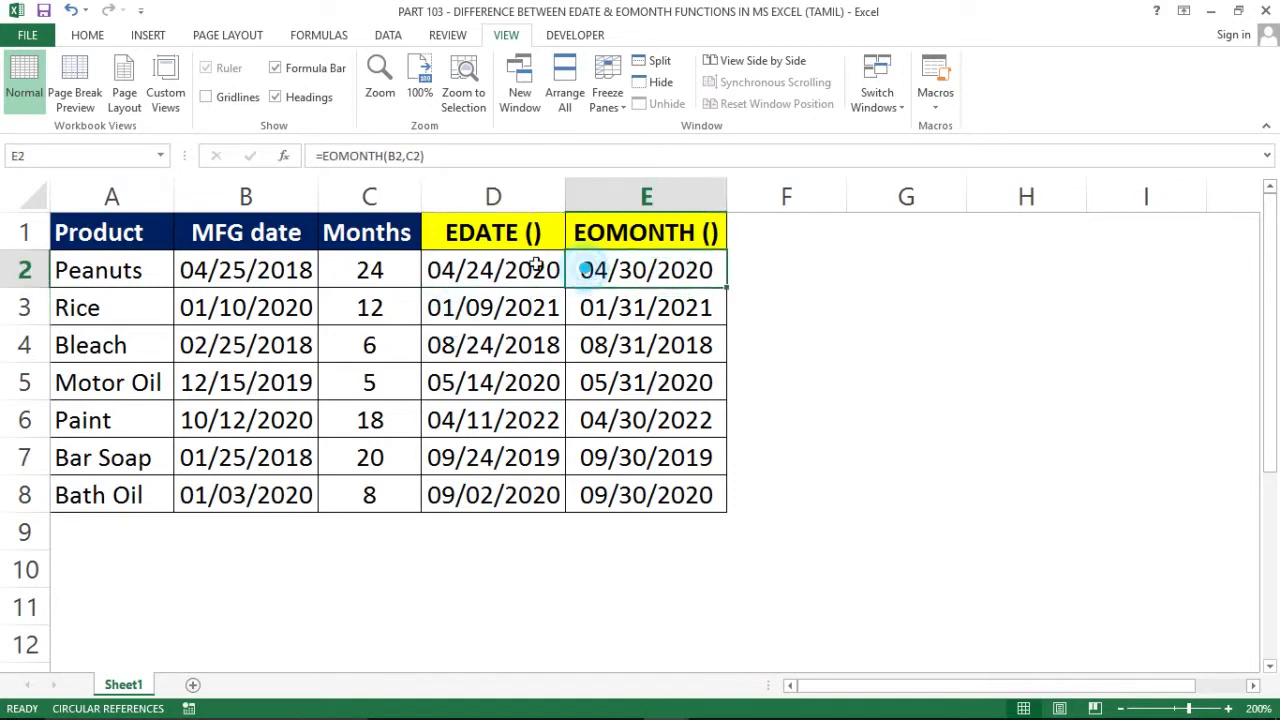
{"action": "left_click", "coordinate": [434, 266]}
{"action": "key", "text": "ctrl+shift+End"}
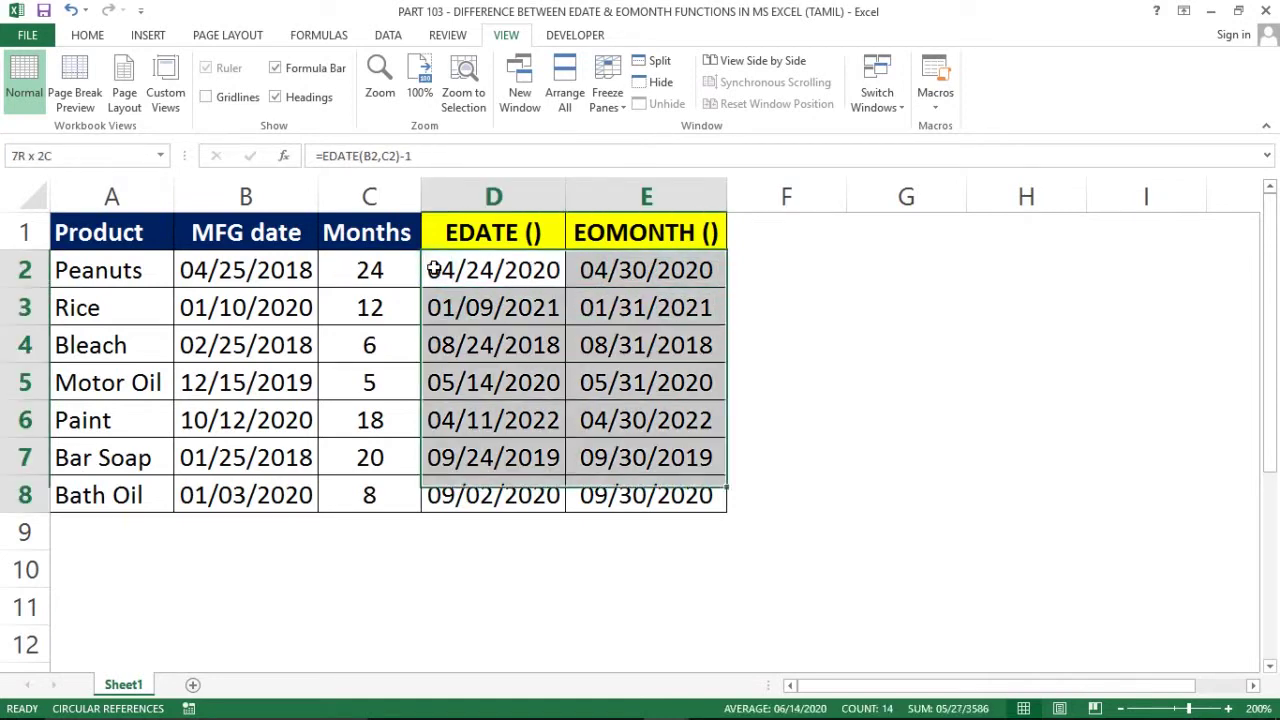
{"action": "key", "text": "Delete"}
- Preview the =EDATE( and =EOMONTH( syntax in D2, cancelling each without entering it
{"action": "left_click", "coordinate": [434, 267]}
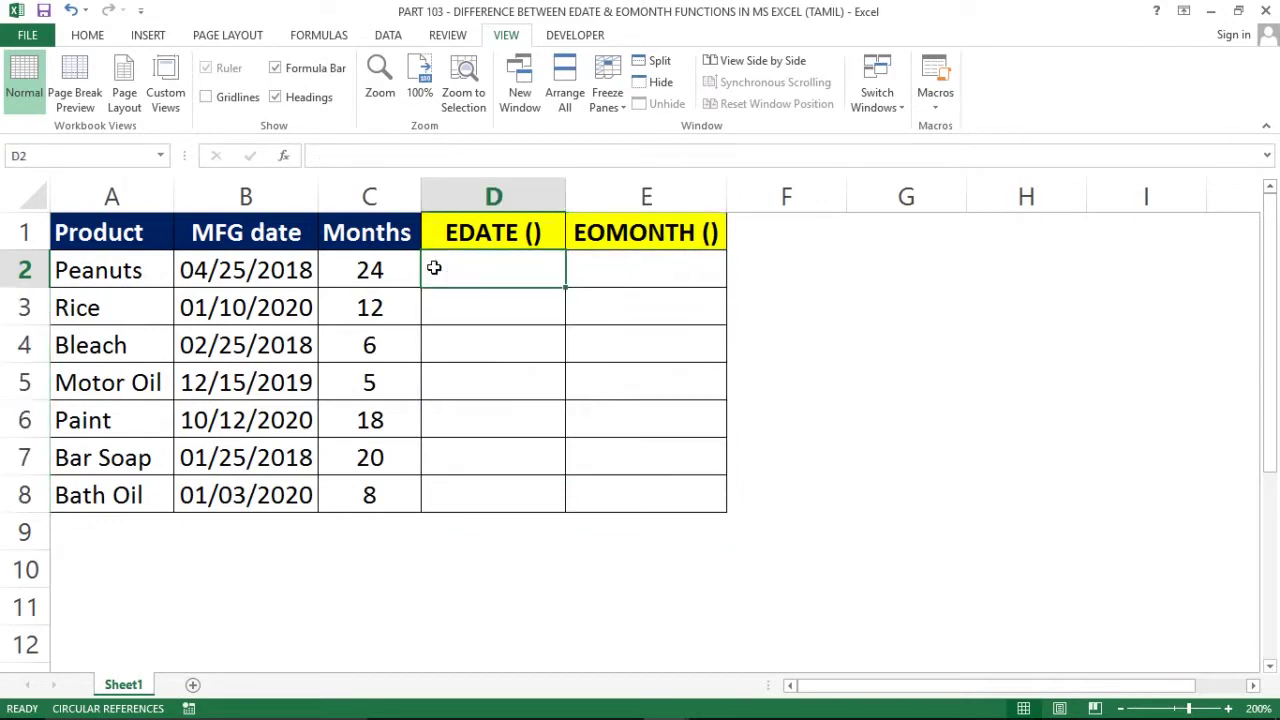
{"action": "type", "text": "=E"}
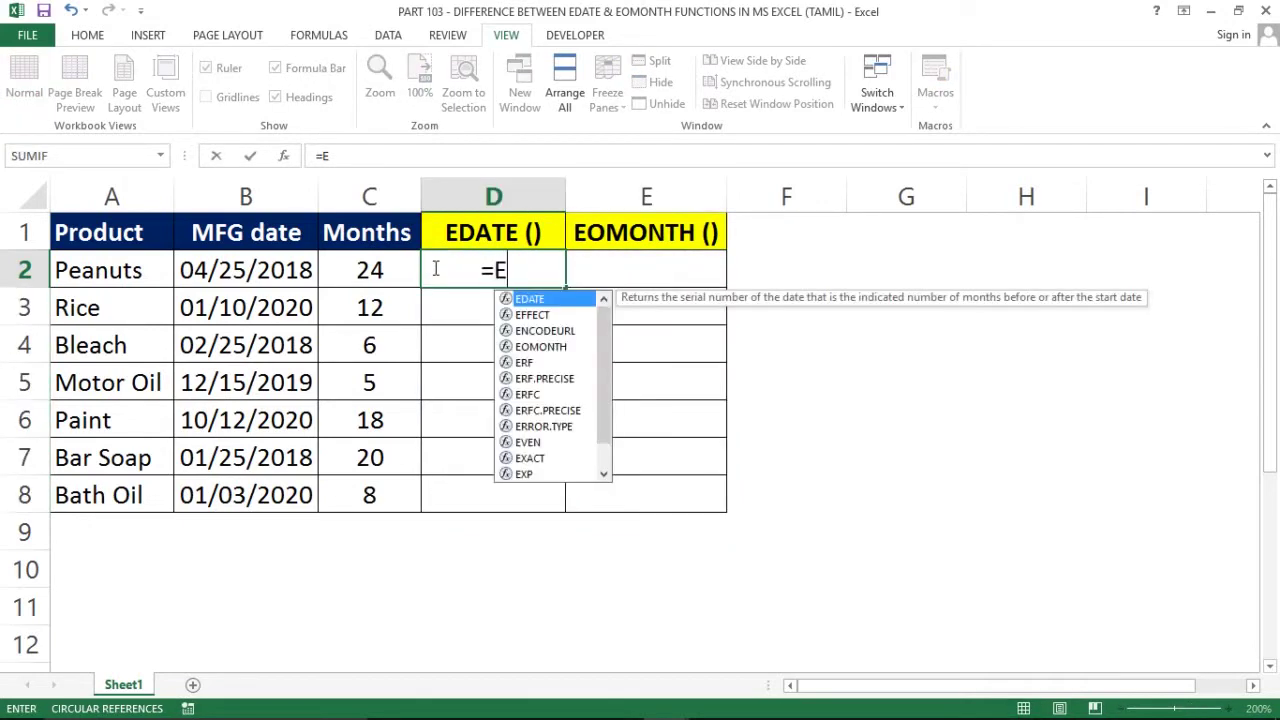
{"action": "type", "text": "DATE("}
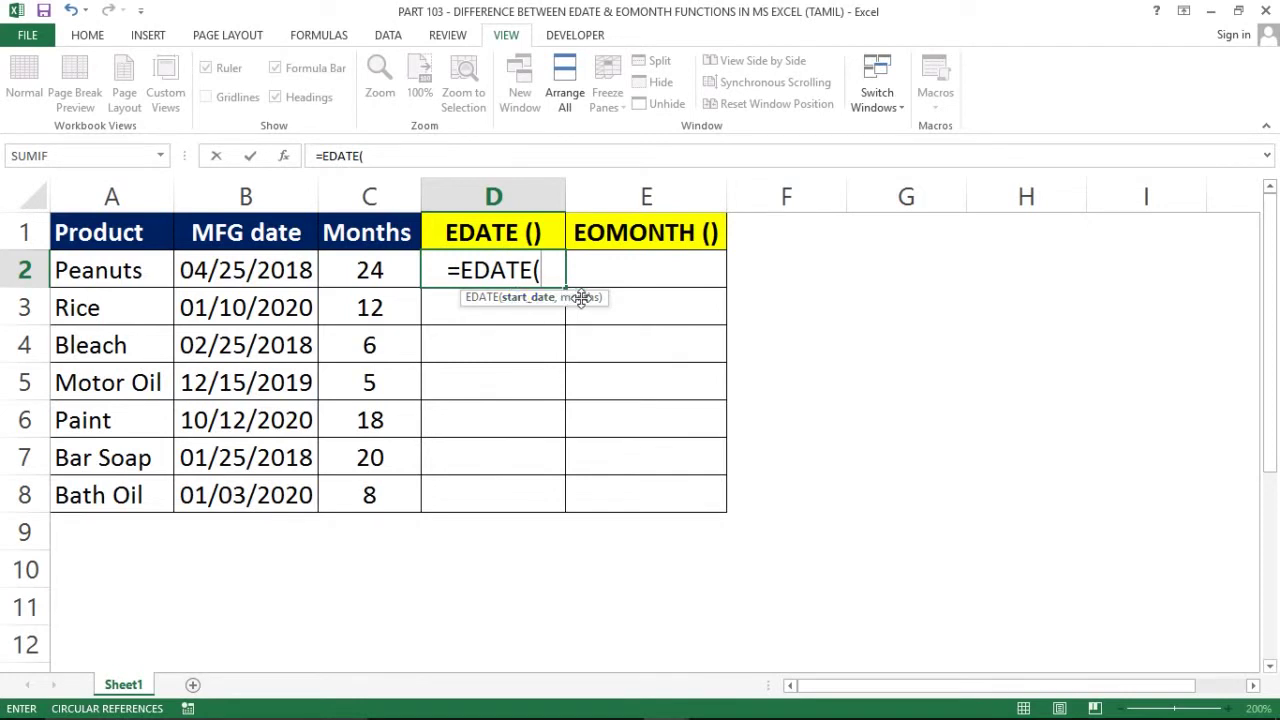
{"action": "key", "text": "Escape"}
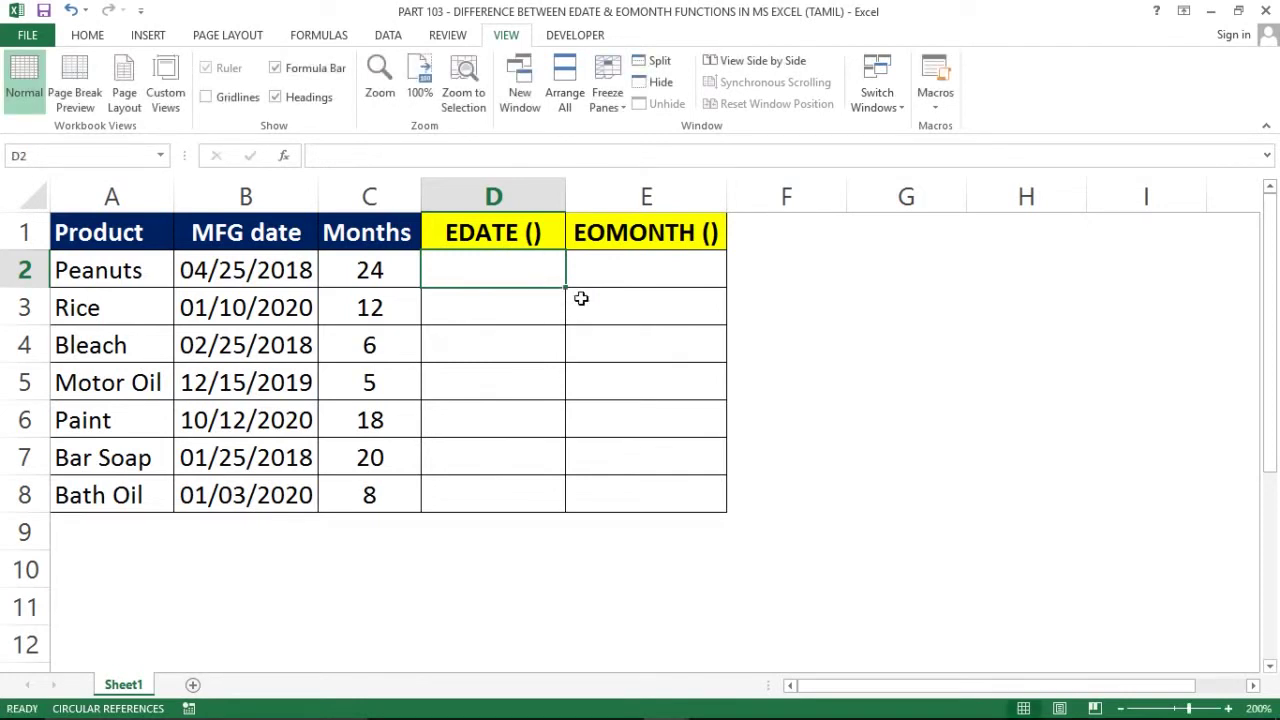
{"action": "type", "text": "=EO"}
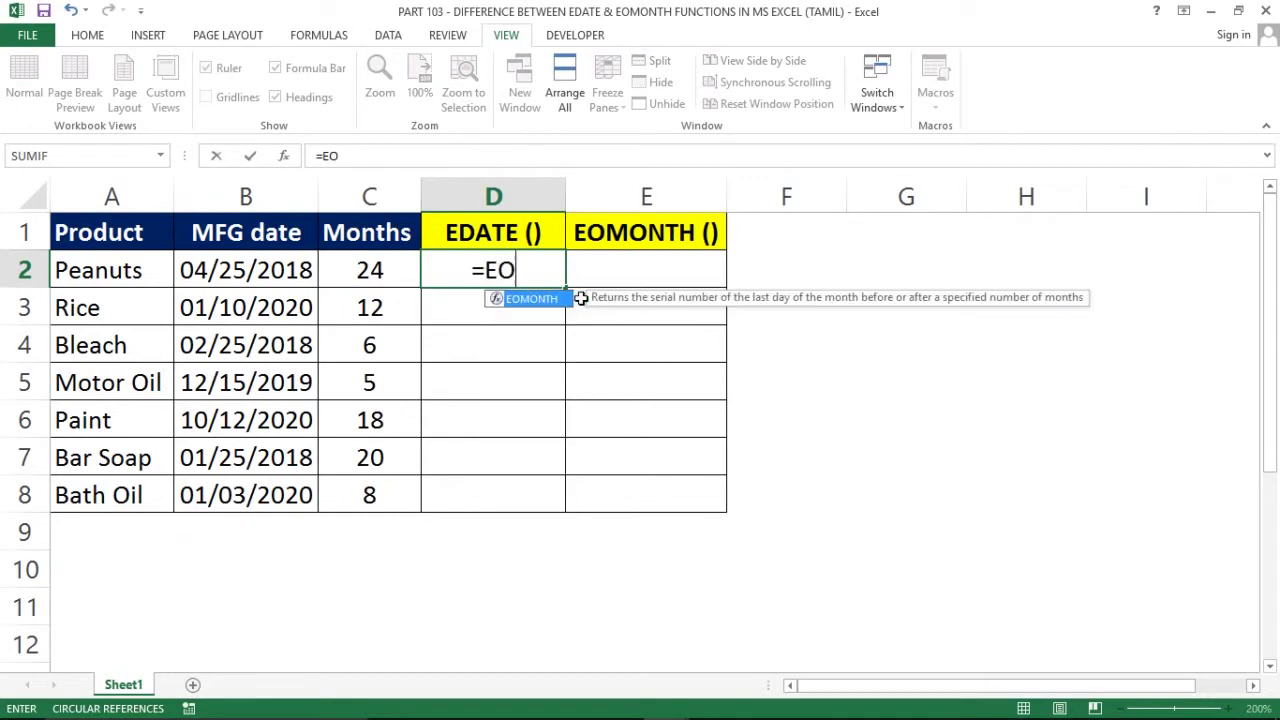
{"action": "type", "text": "M"}
{"action": "key", "text": "Tab"}
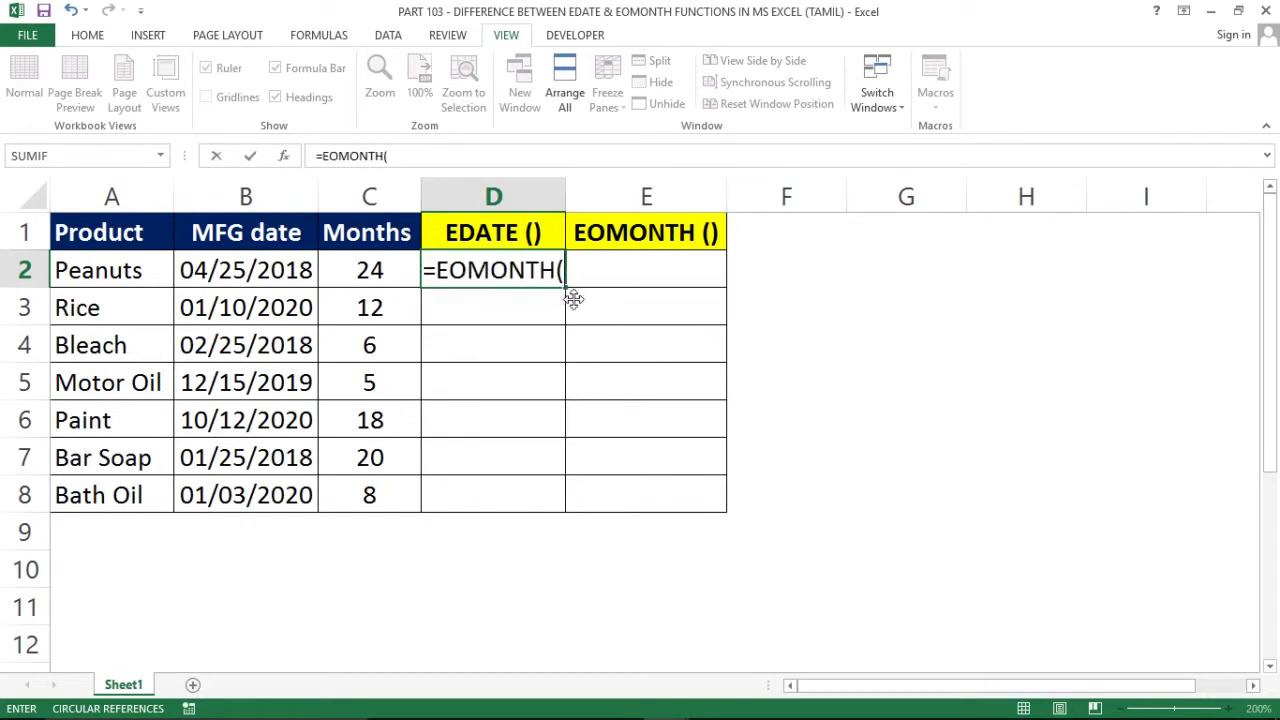
{"action": "key", "text": "Escape"}
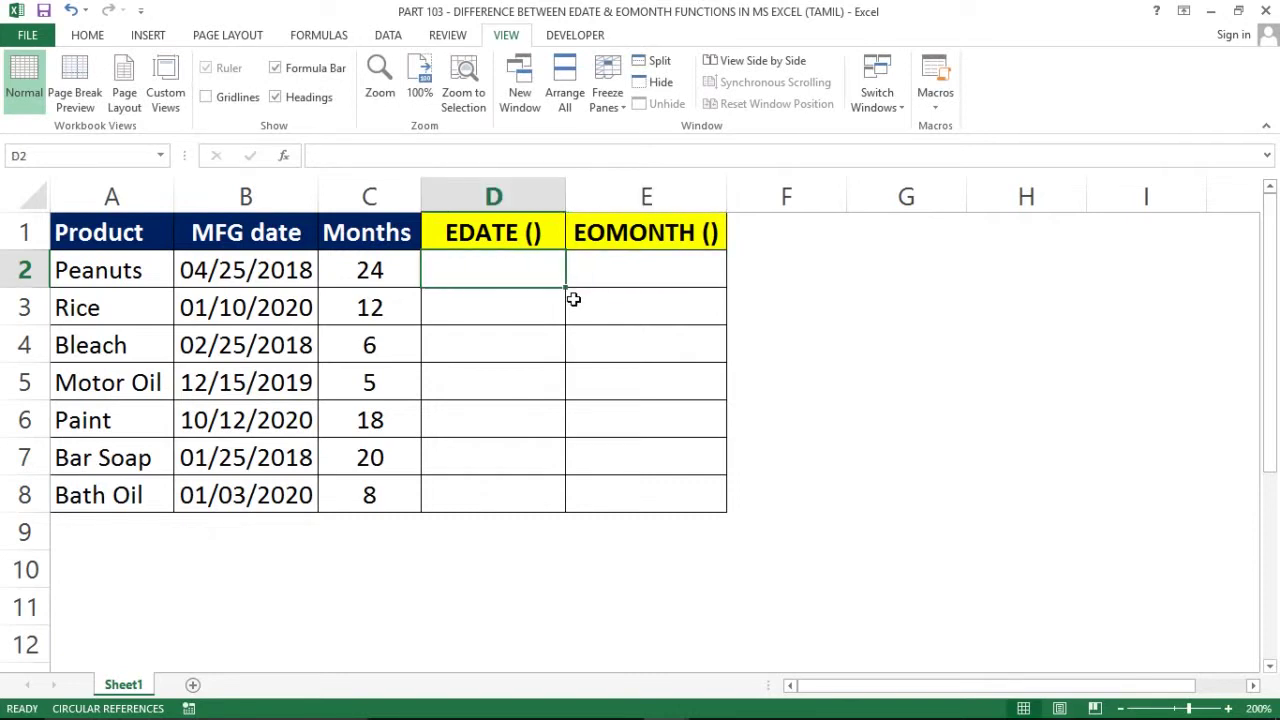
{"action": "left_click", "coordinate": [108, 264]}
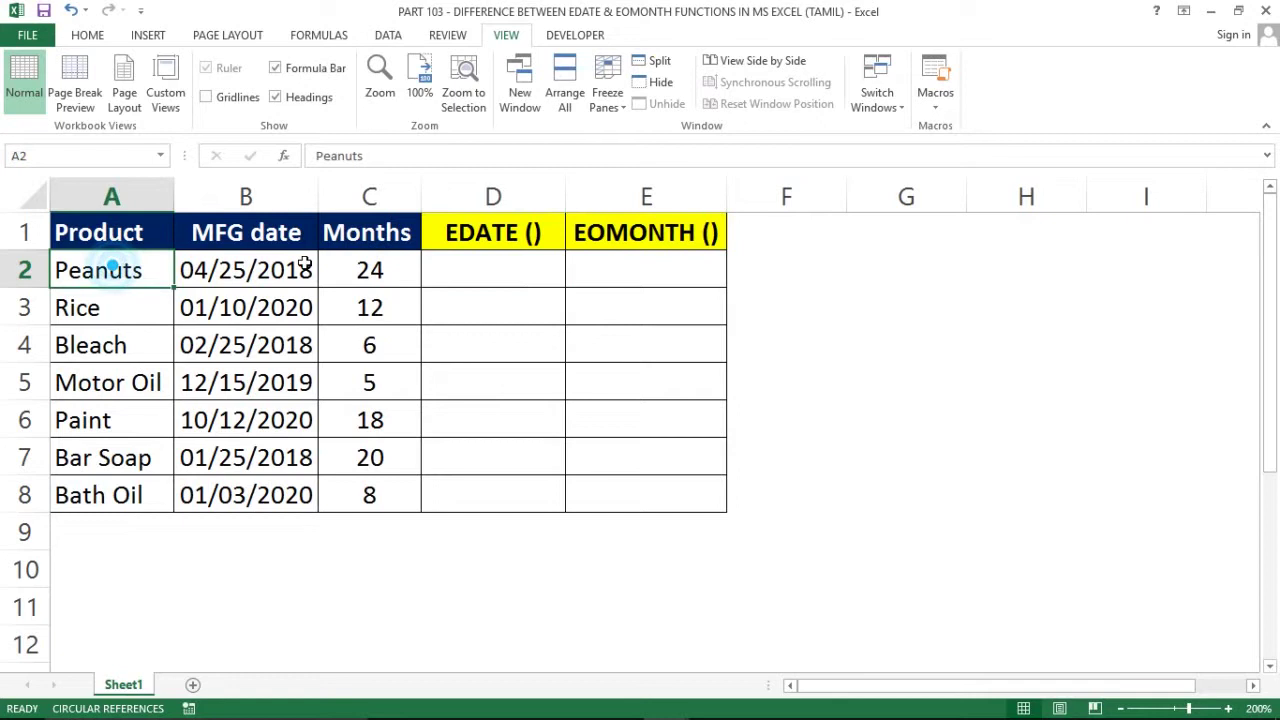
{"action": "left_click", "coordinate": [268, 216]}
{"action": "left_click", "coordinate": [373, 200]}
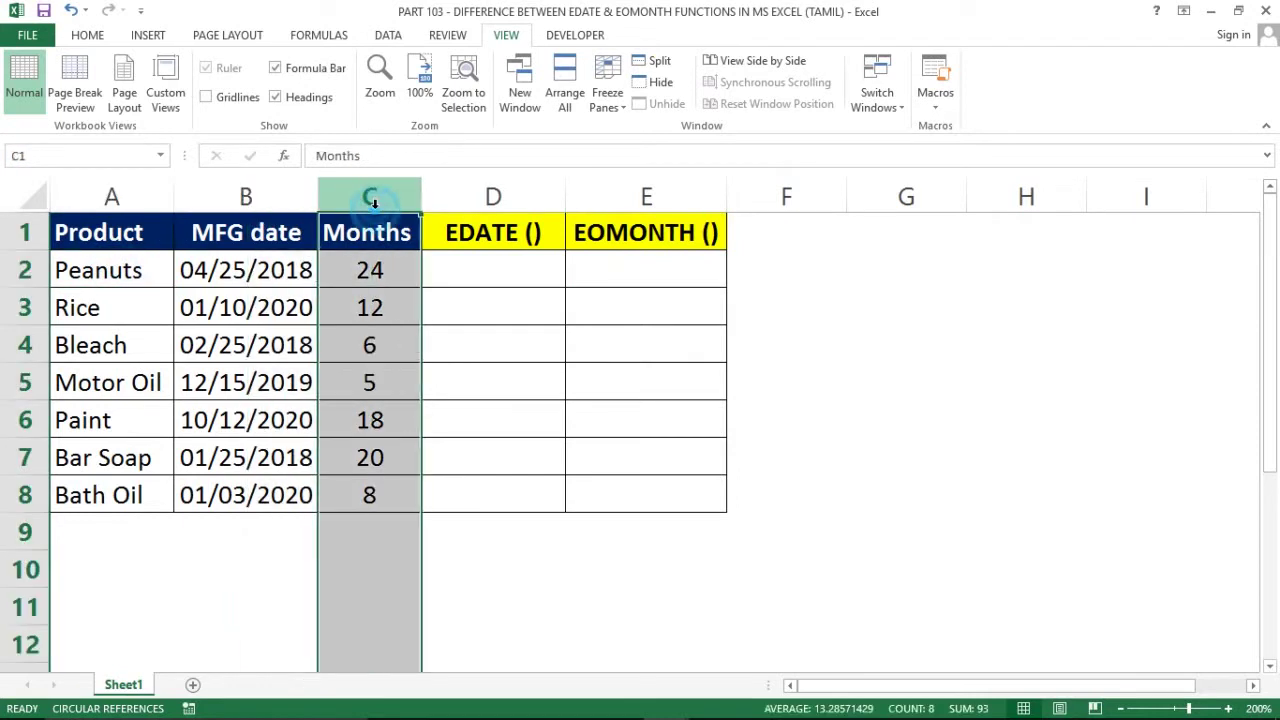
{"action": "left_click", "coordinate": [268, 268]}
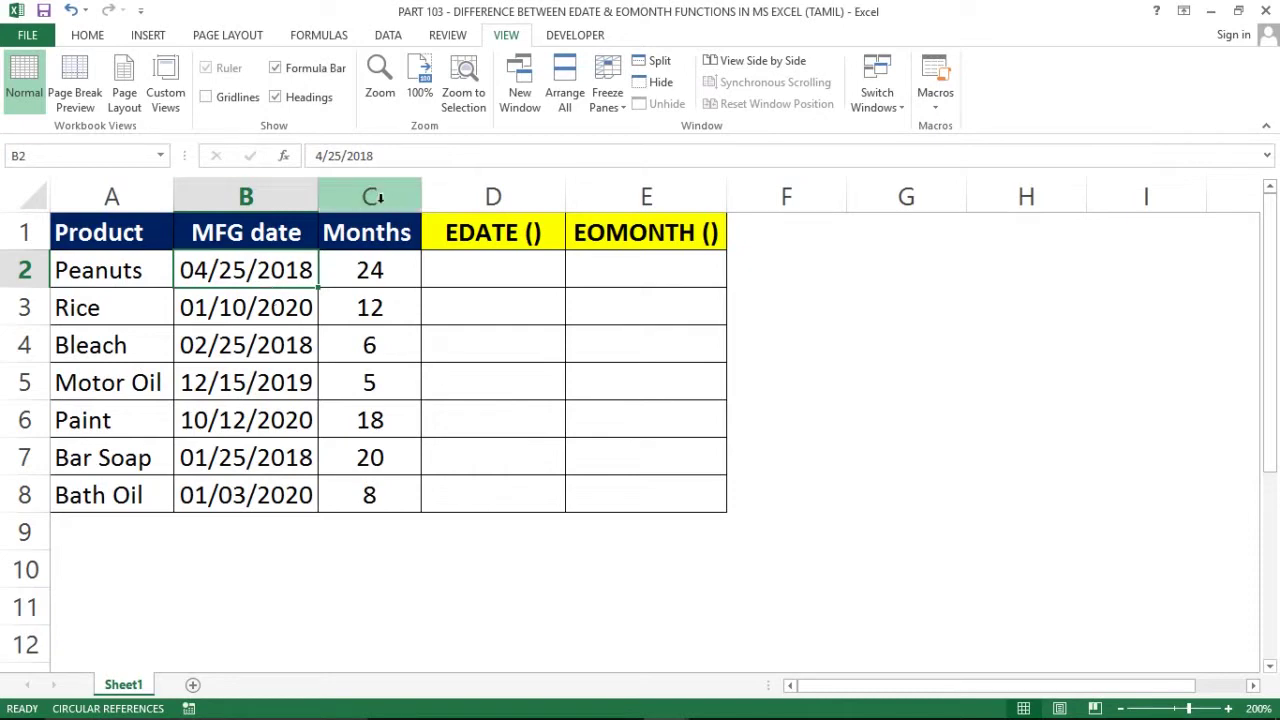
{"action": "left_click", "coordinate": [298, 222]}
{"action": "left_click", "coordinate": [293, 200]}
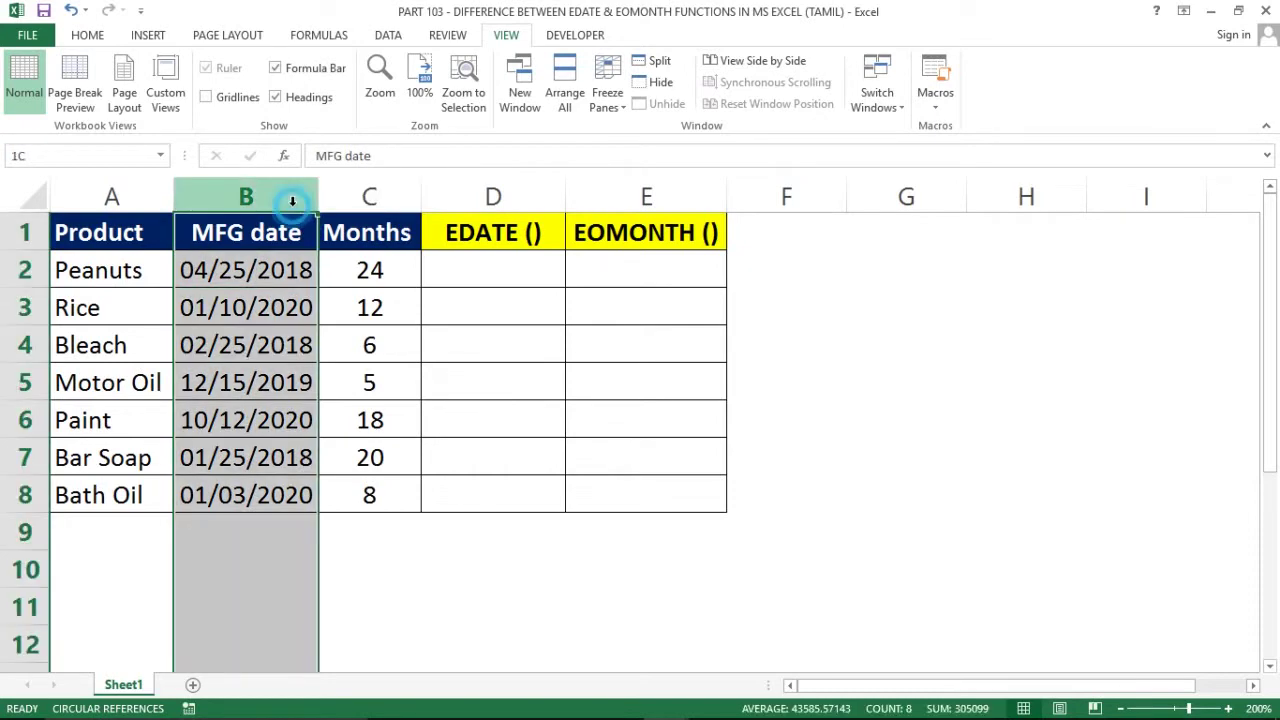
{"action": "left_click", "coordinate": [363, 269]}
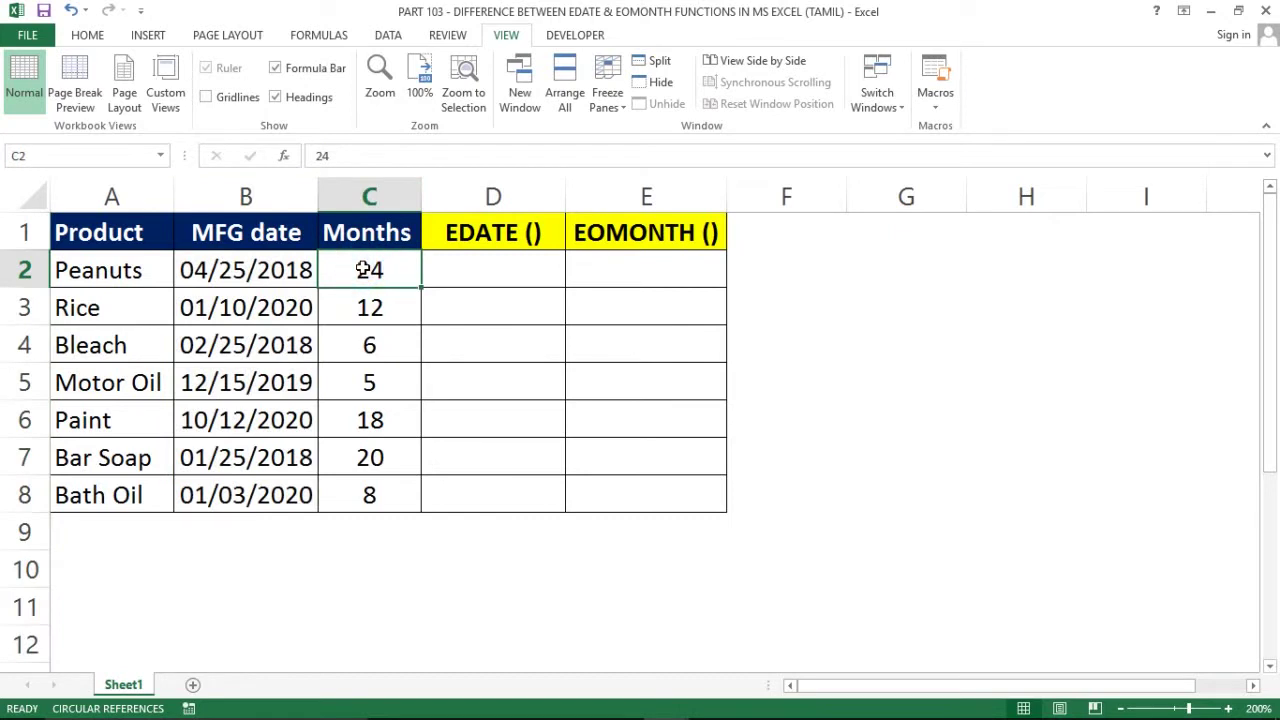
{"action": "left_click", "coordinate": [490, 279]}
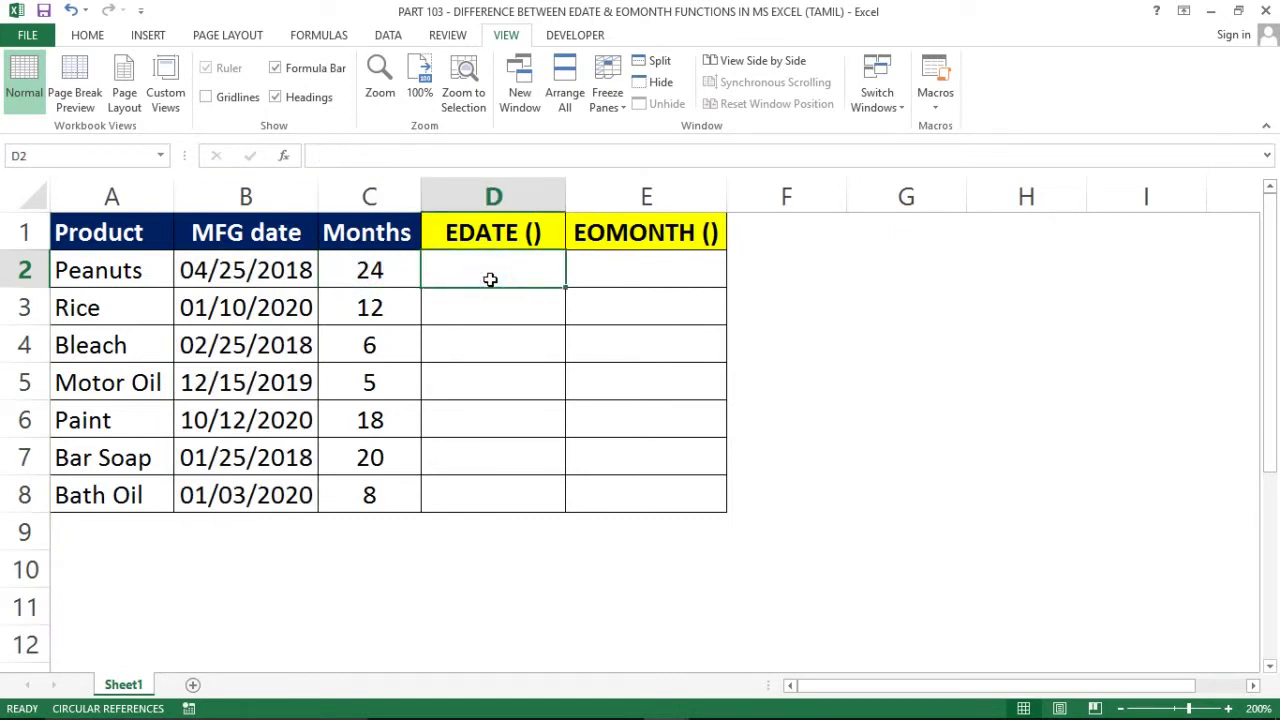
- Enter =EDATE(B2,C2) in D2 and fill it down to row 8, giving 04/25/2020 for Peanuts
{"action": "type", "text": "=EDAT"}
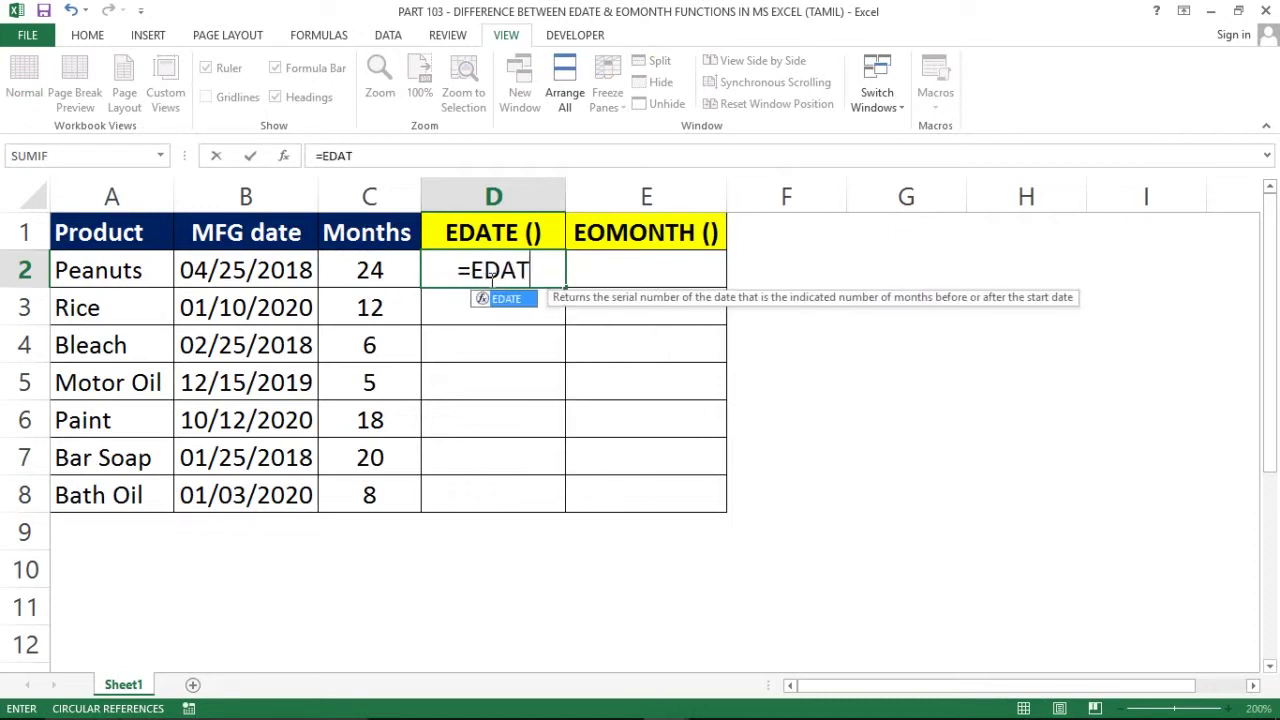
{"action": "type", "text": "E("}
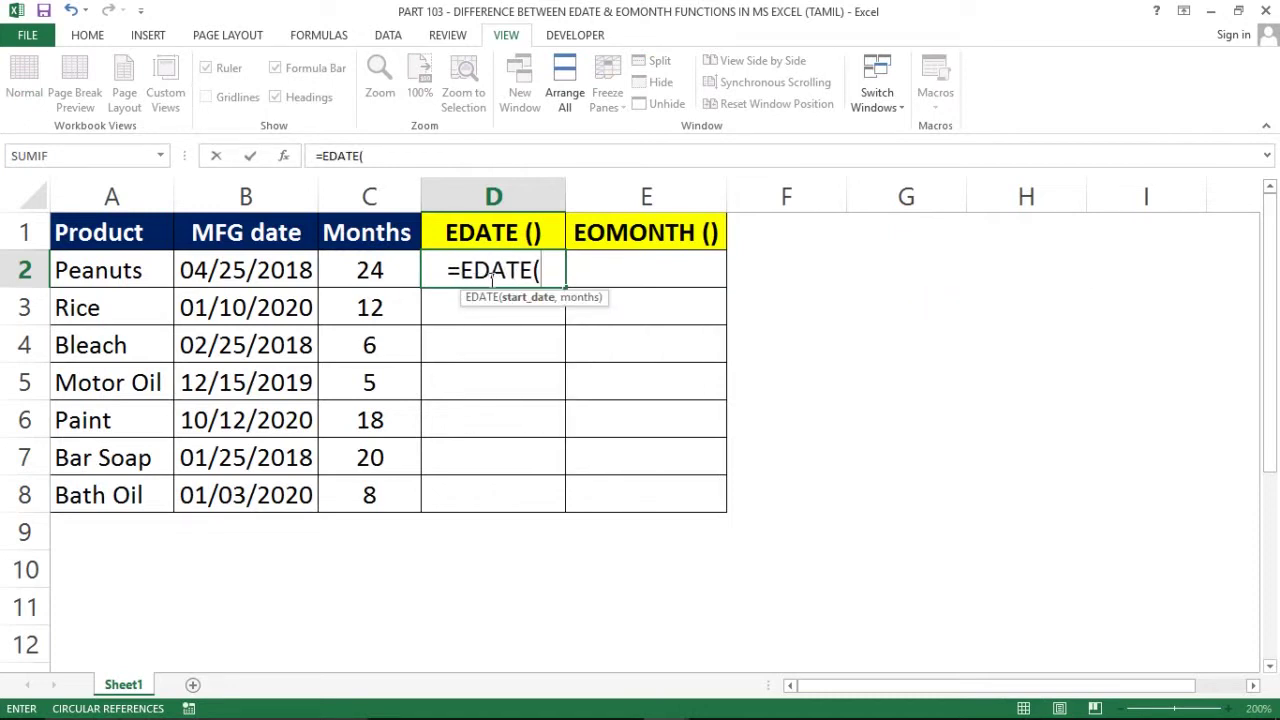
{"action": "left_click", "coordinate": [243, 271]}
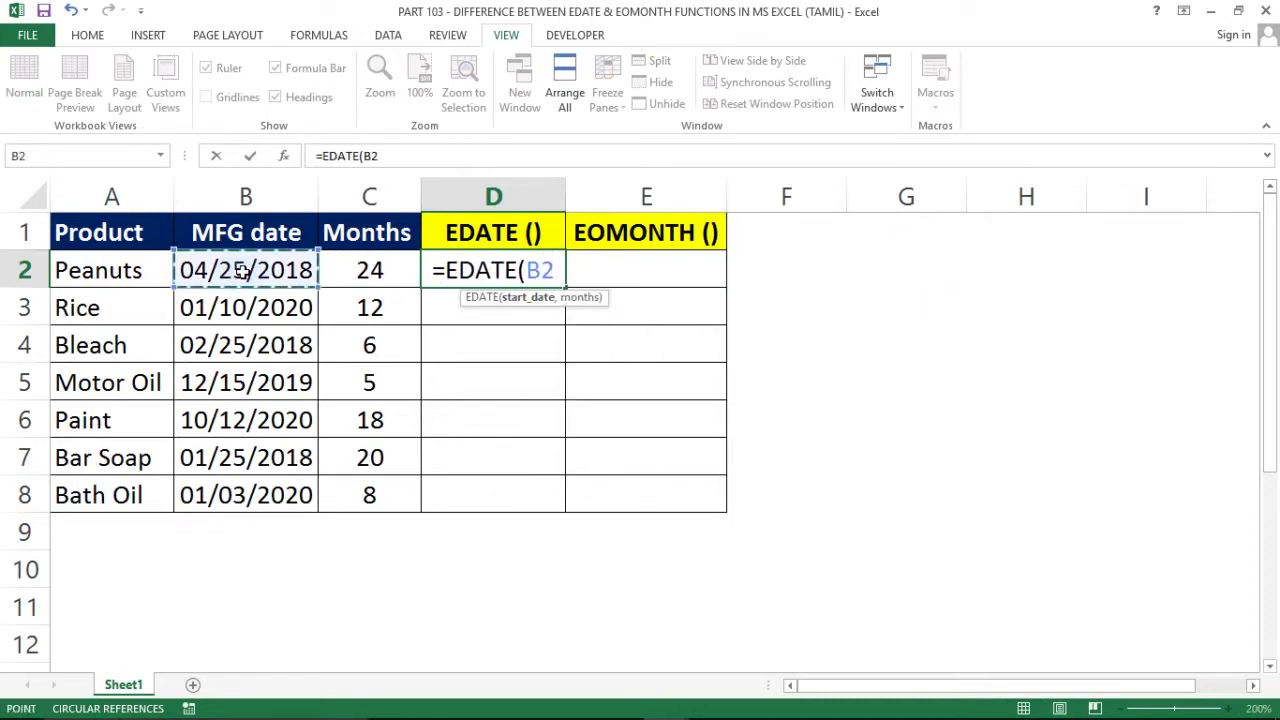
{"action": "type", "text": ","}
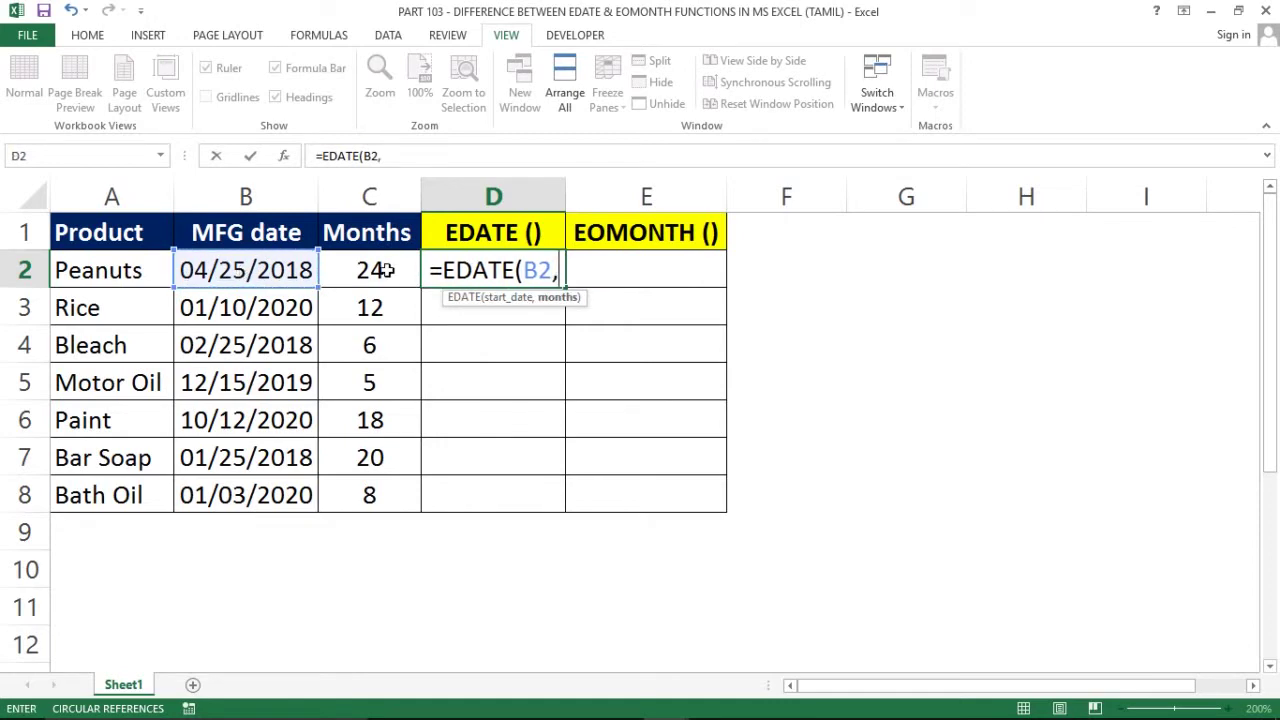
{"action": "left_click", "coordinate": [387, 270]}
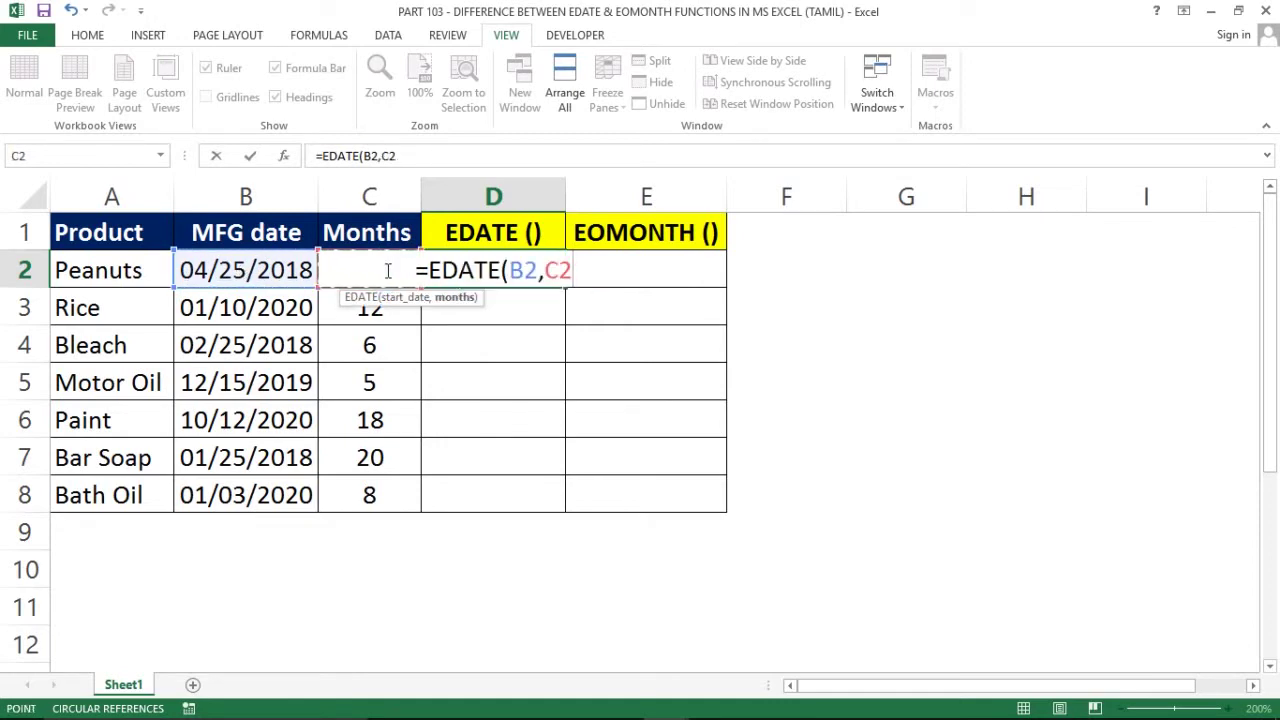
{"action": "type", "text": ")"}
{"action": "key", "text": "Return"}
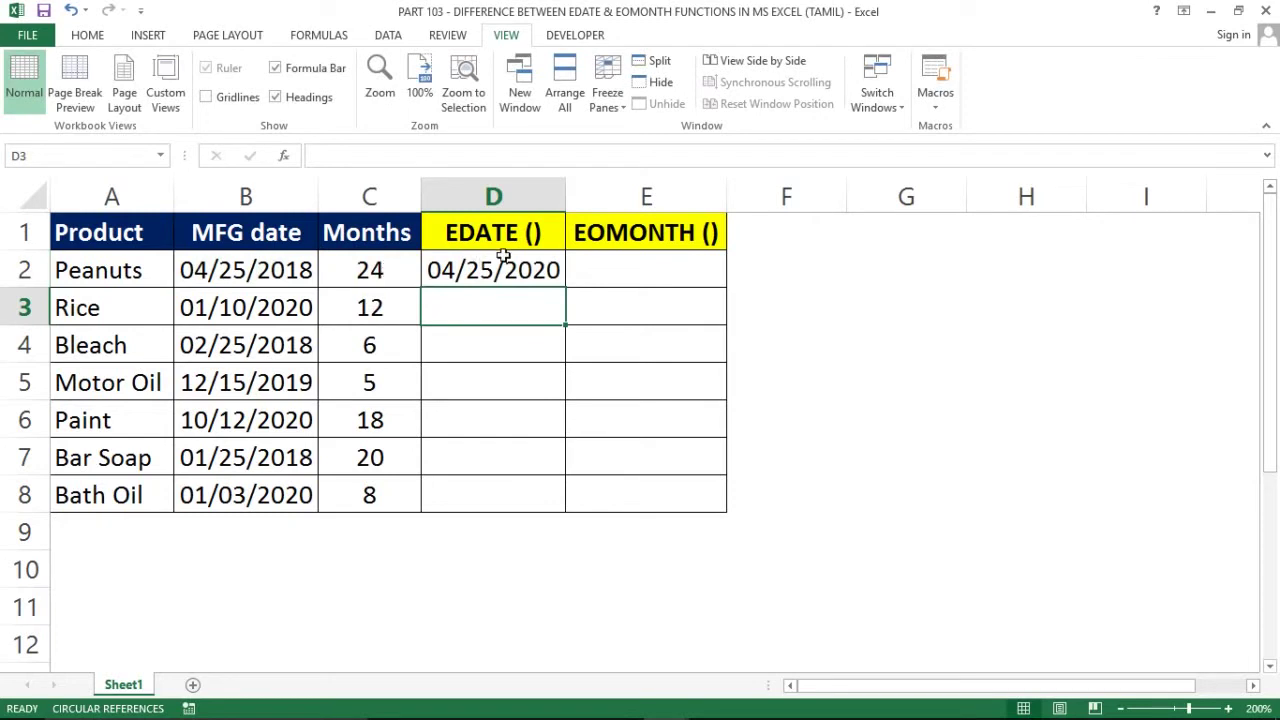
{"action": "left_click", "coordinate": [510, 268]}
{"action": "double_click", "coordinate": [565, 287]}
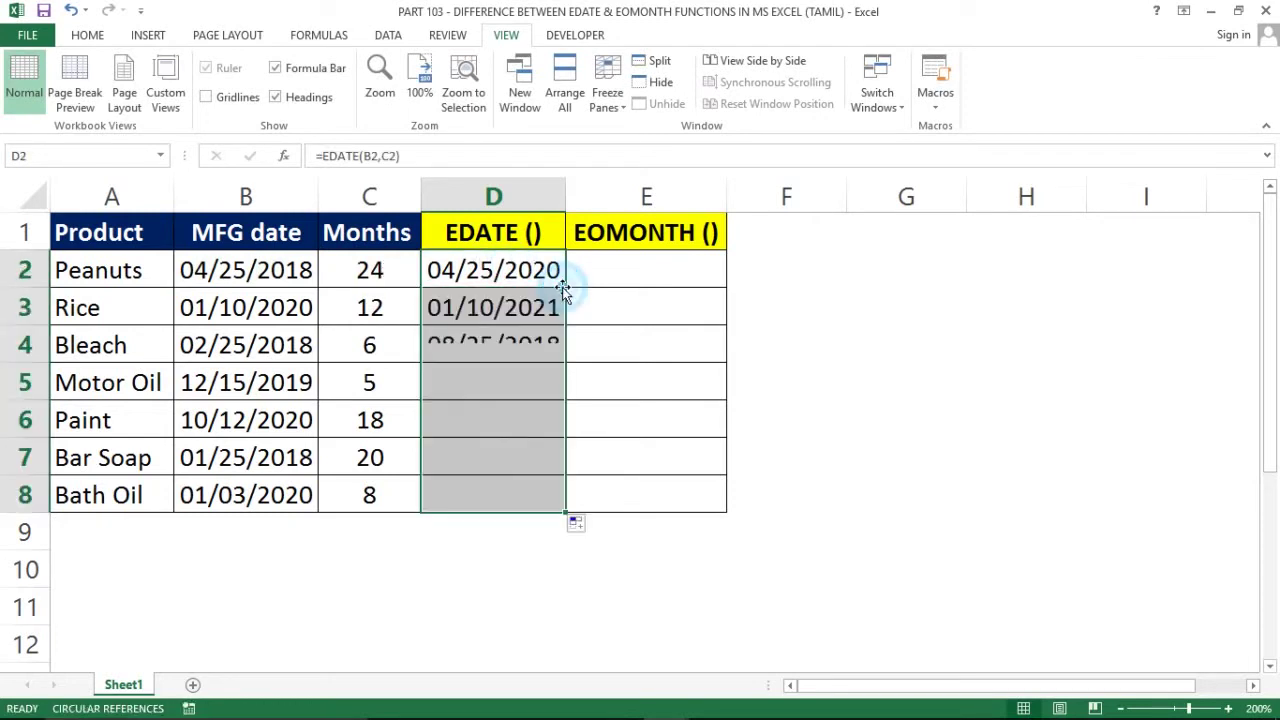
{"action": "left_click", "coordinate": [265, 305]}
{"action": "left_click", "coordinate": [455, 306]}
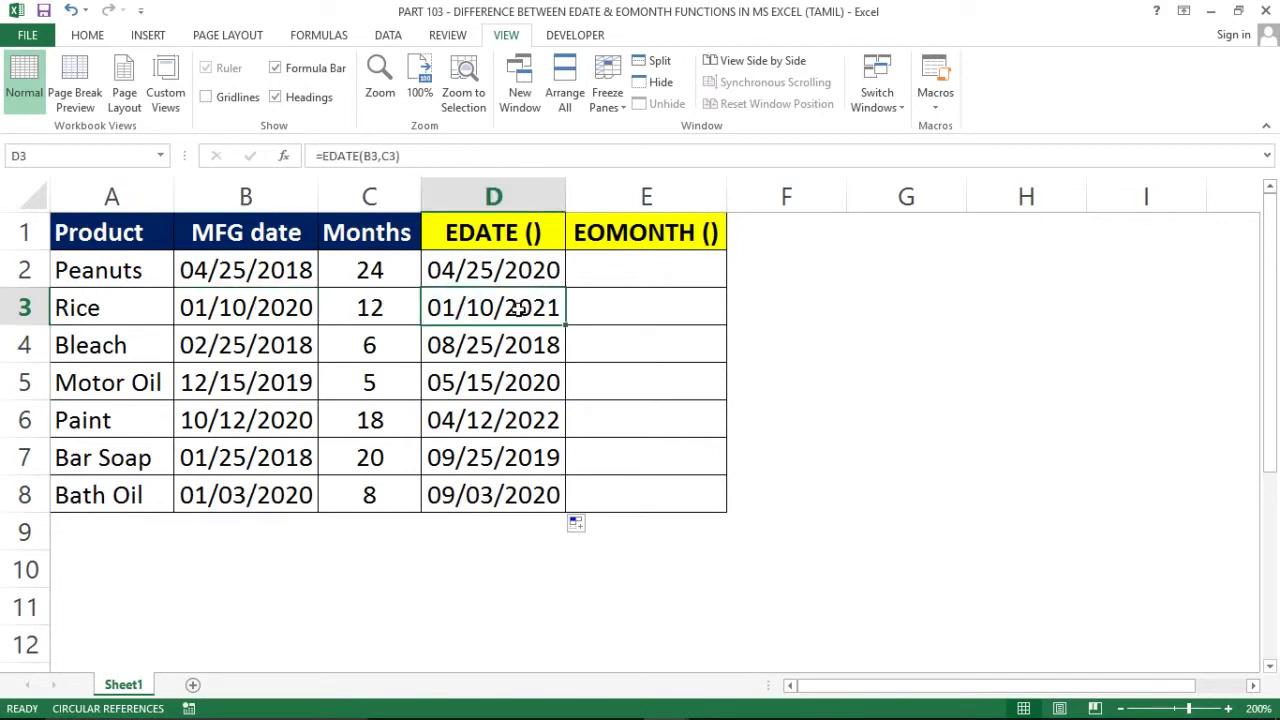
{"action": "left_click", "coordinate": [276, 302]}
{"action": "left_click", "coordinate": [220, 272]}
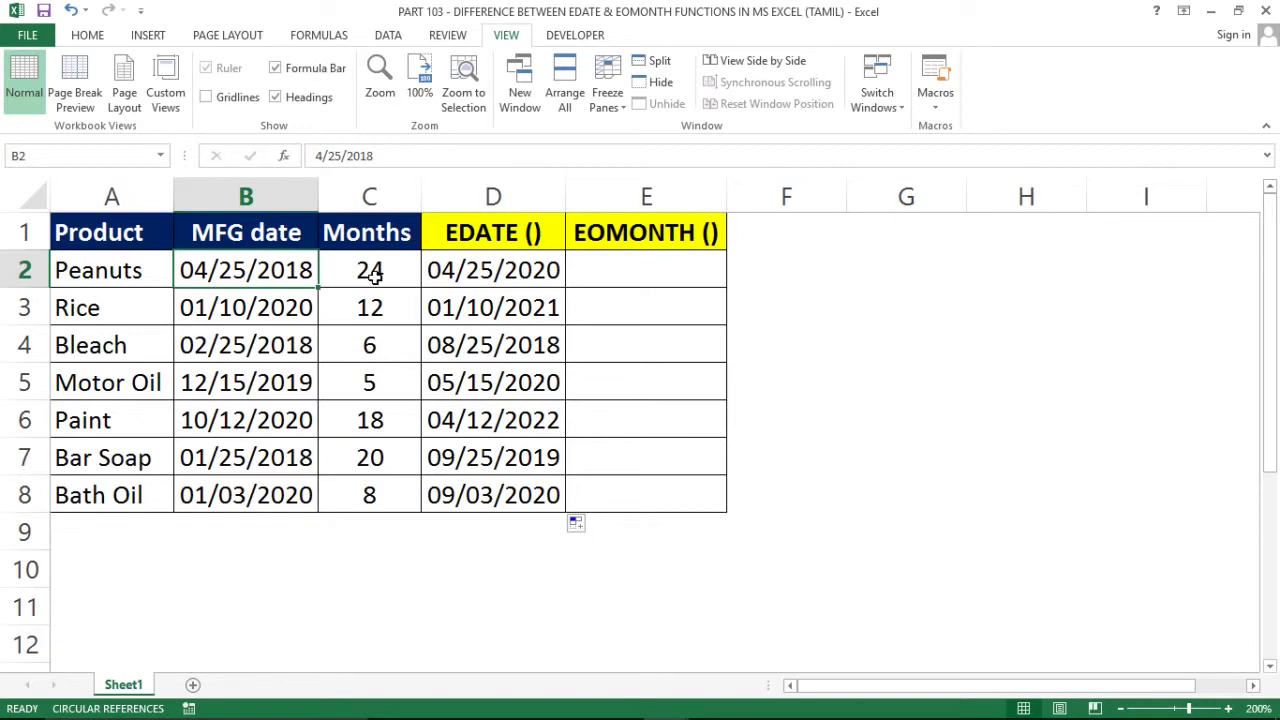
{"action": "left_click", "coordinate": [511, 270]}
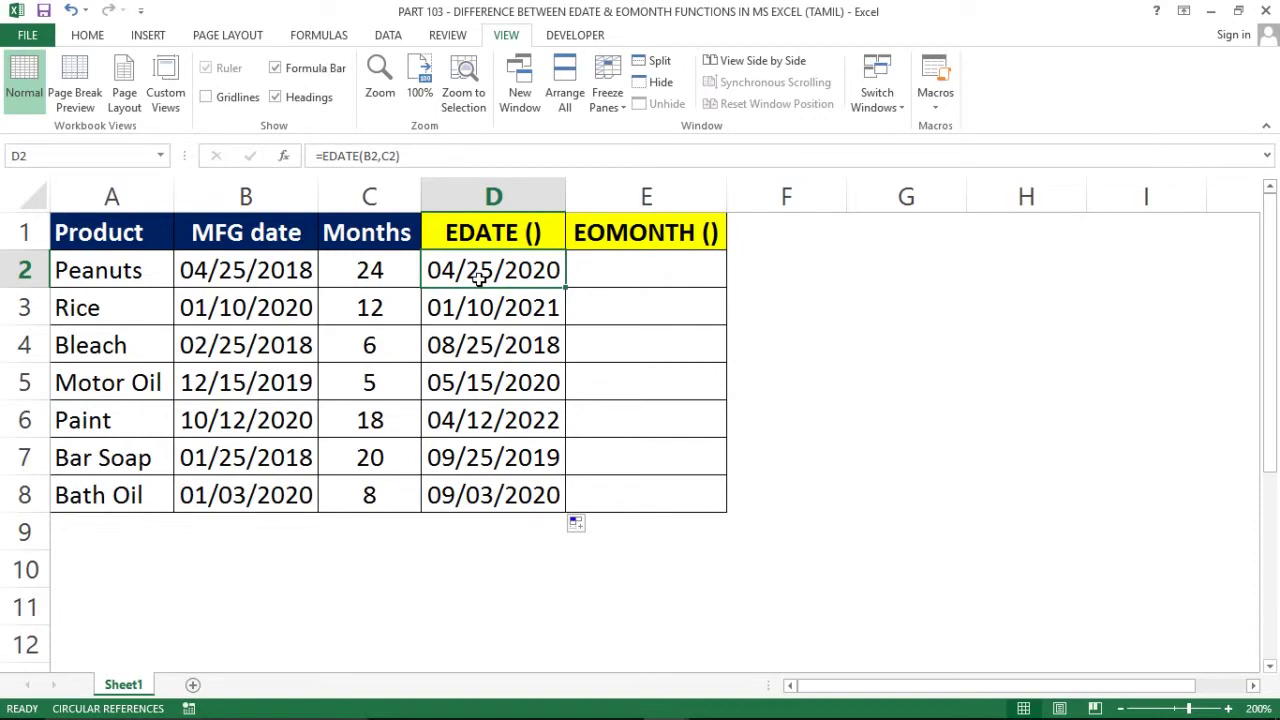
{"action": "left_click", "coordinate": [183, 307]}
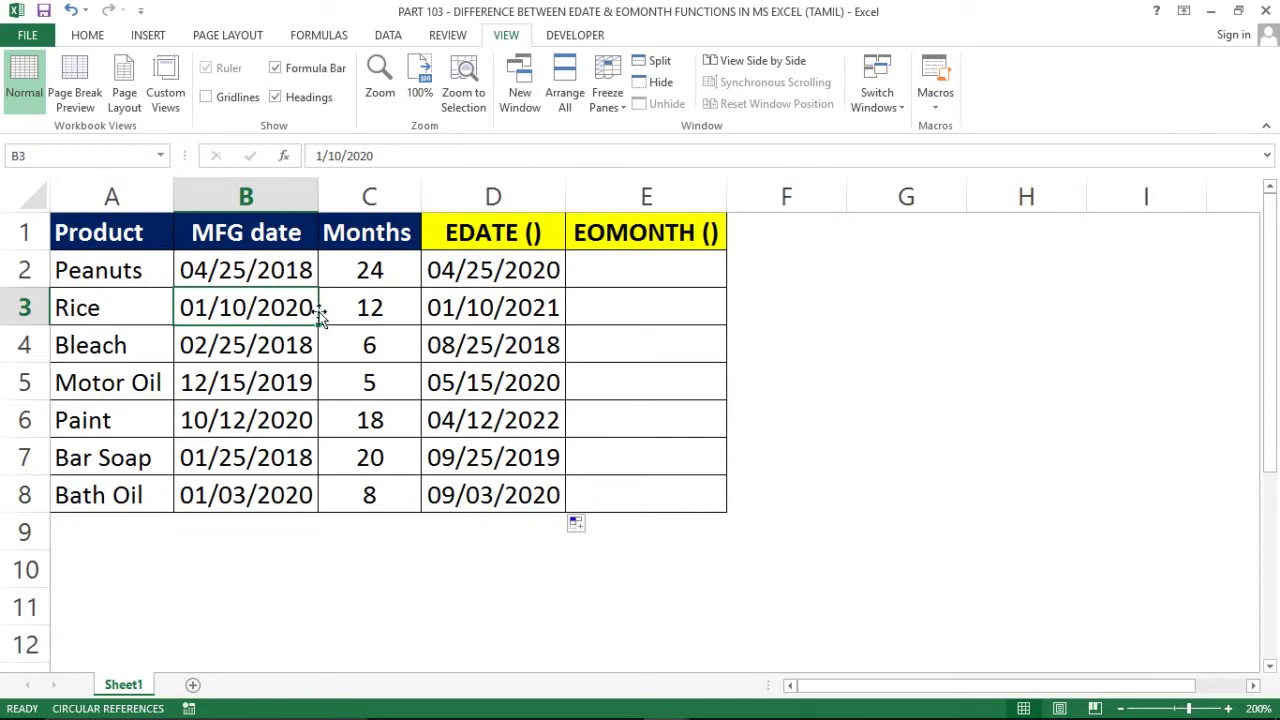
{"action": "left_click", "coordinate": [381, 305]}
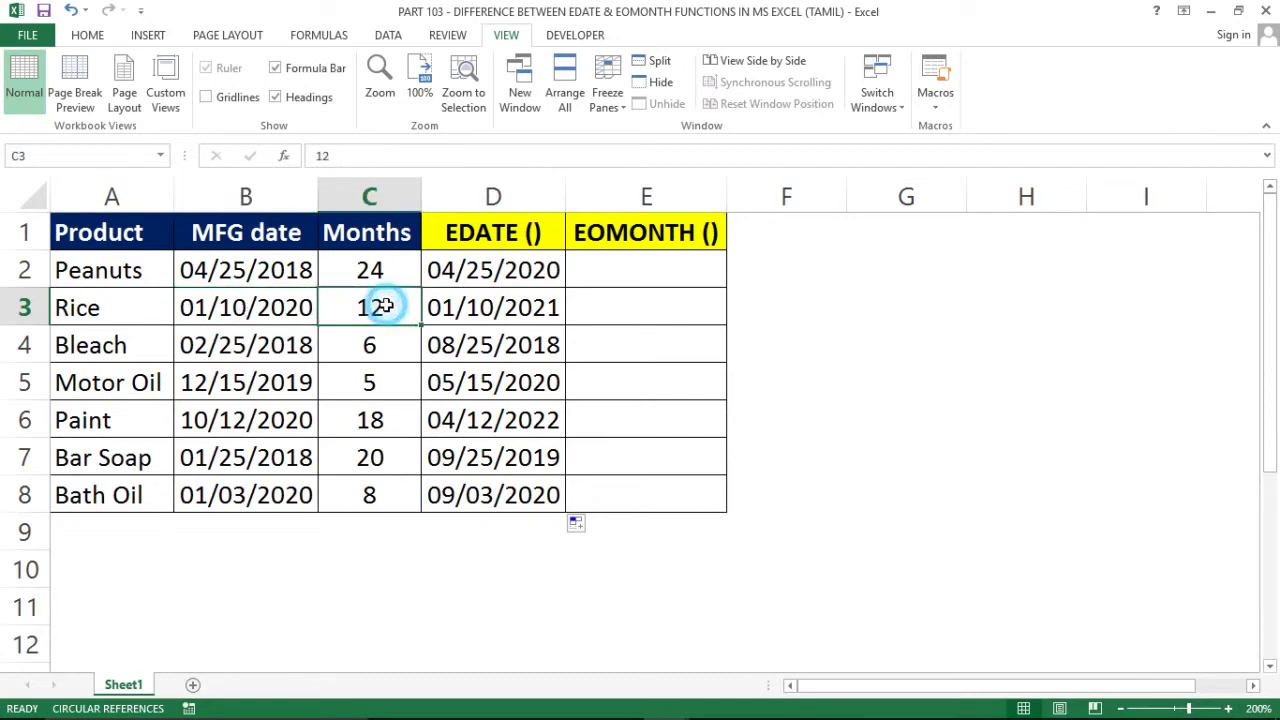
{"action": "left_click", "coordinate": [538, 307]}
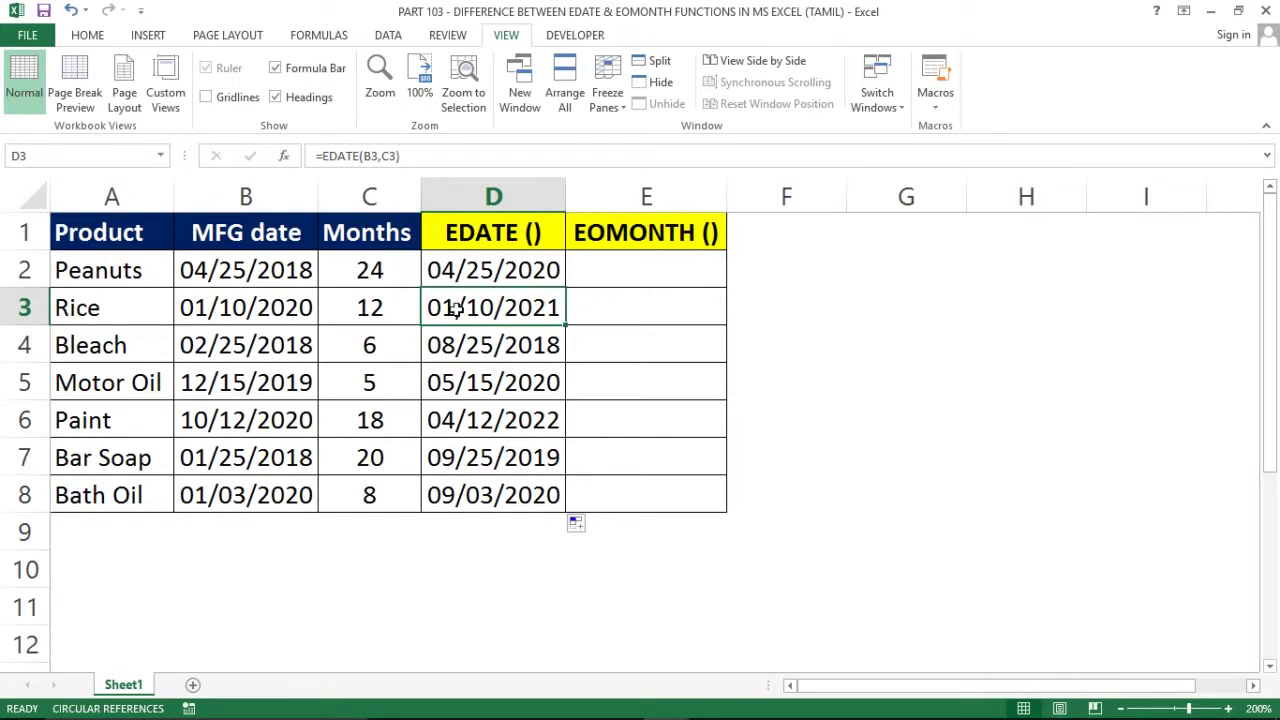
{"action": "left_click", "coordinate": [483, 333]}
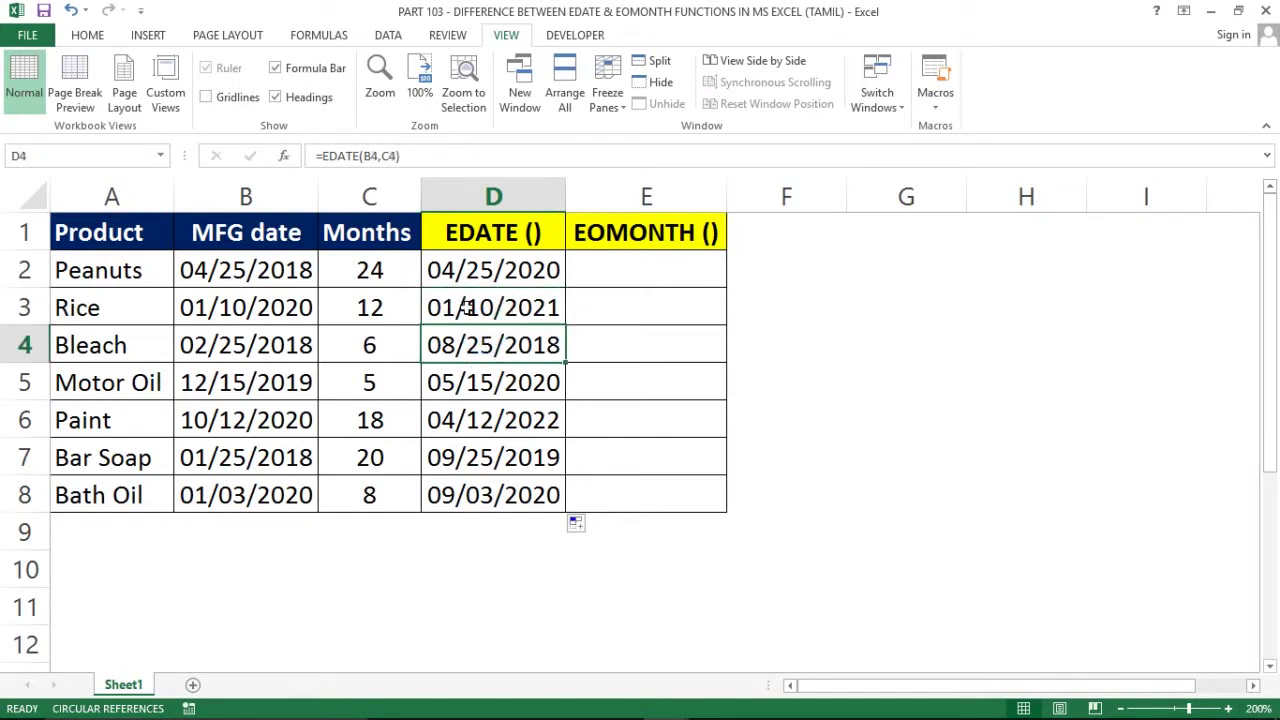
{"action": "left_click", "coordinate": [466, 309]}
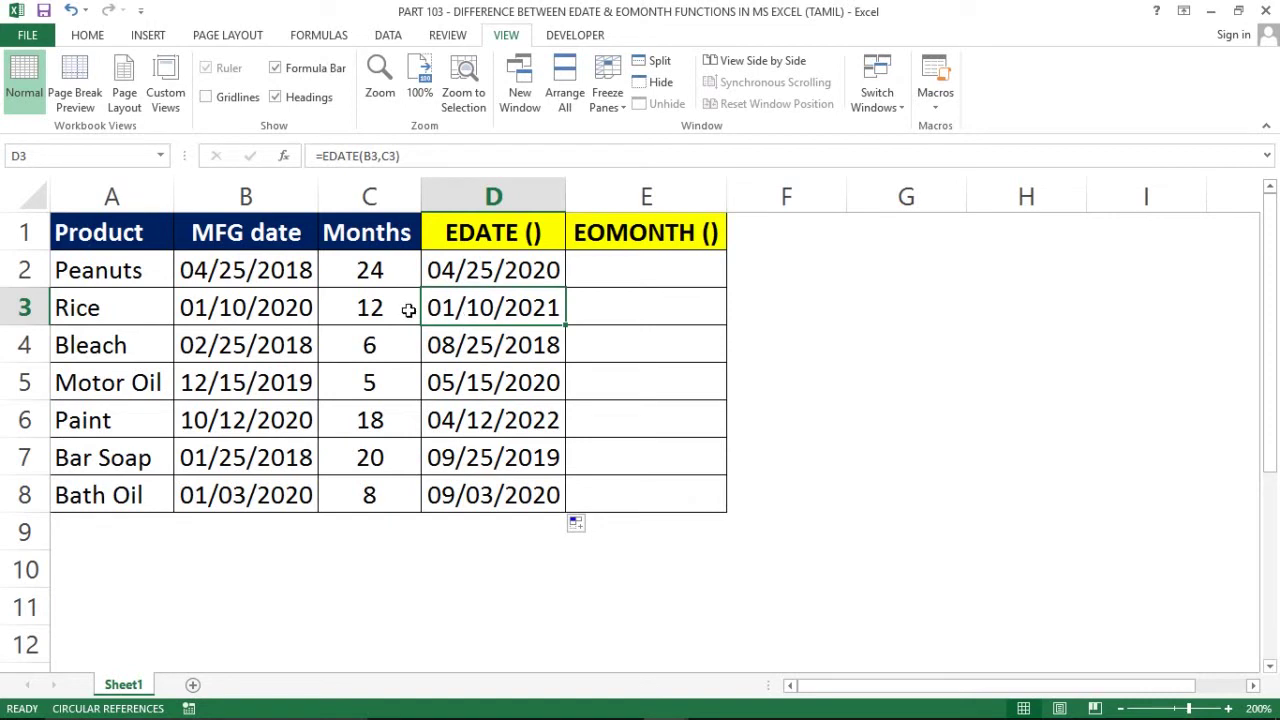
{"action": "left_click", "coordinate": [378, 334]}
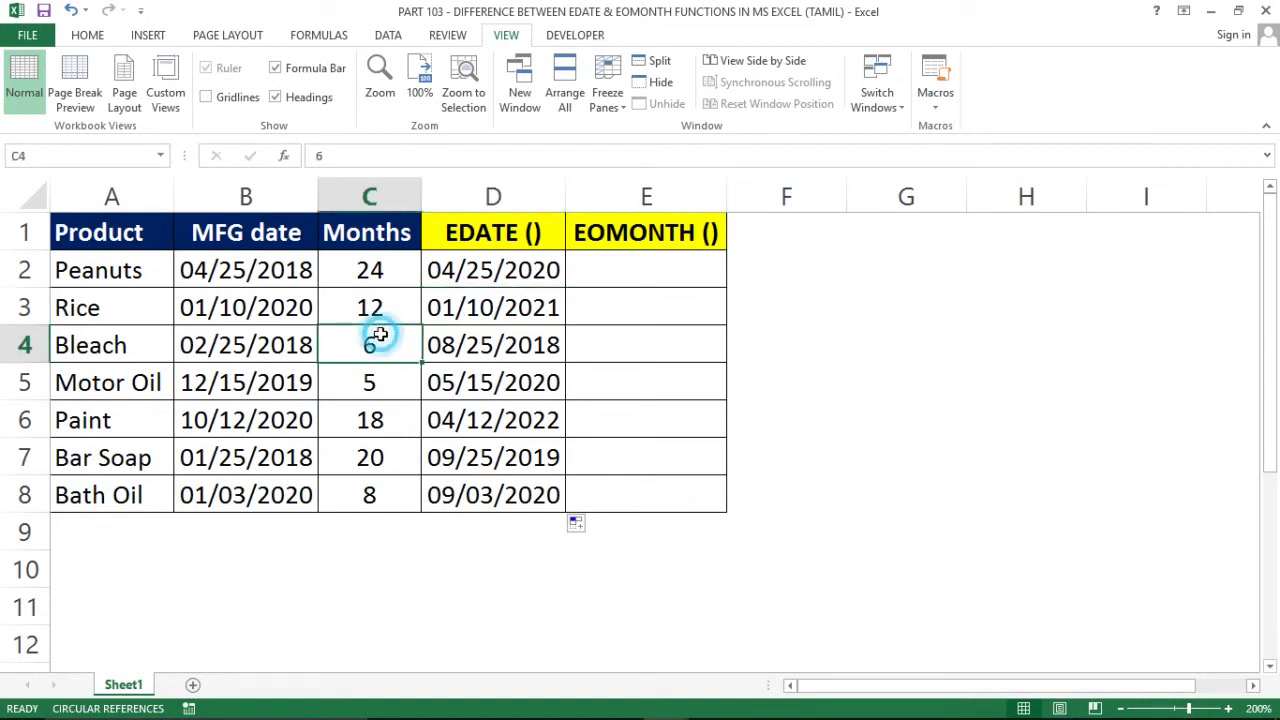
{"action": "left_click", "coordinate": [232, 345]}
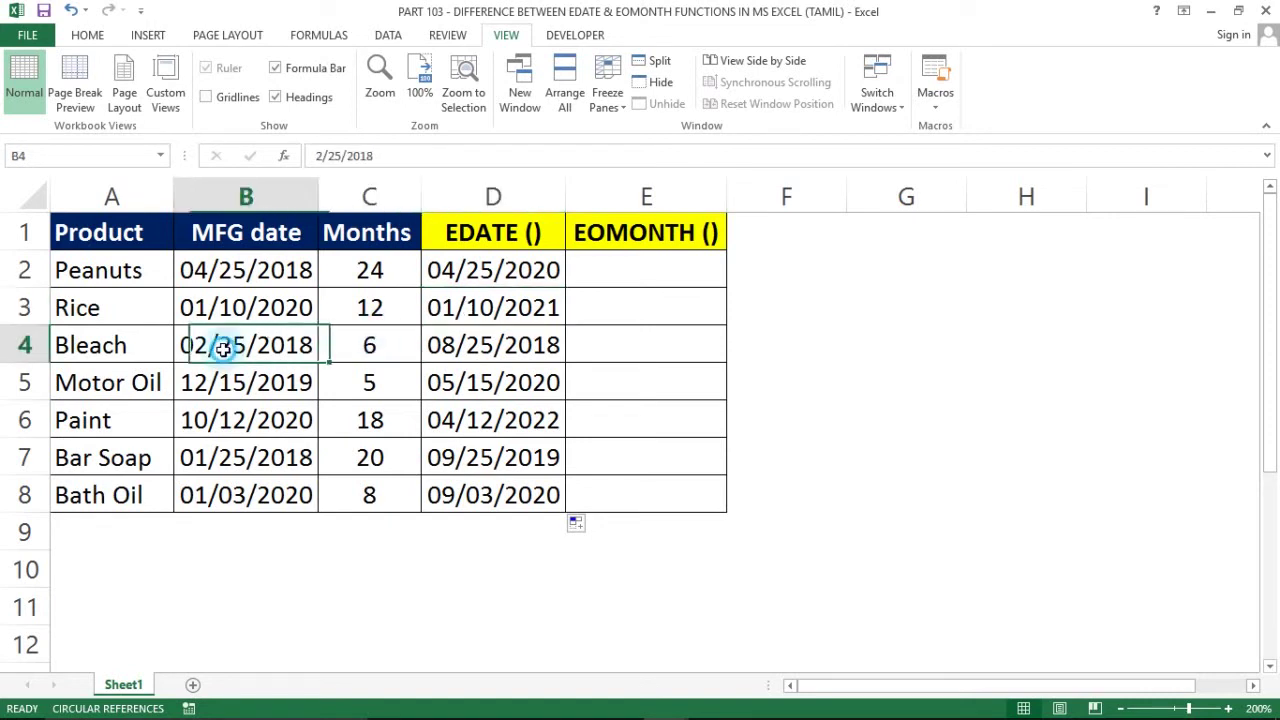
{"action": "left_click", "coordinate": [395, 347]}
{"action": "left_click", "coordinate": [463, 344]}
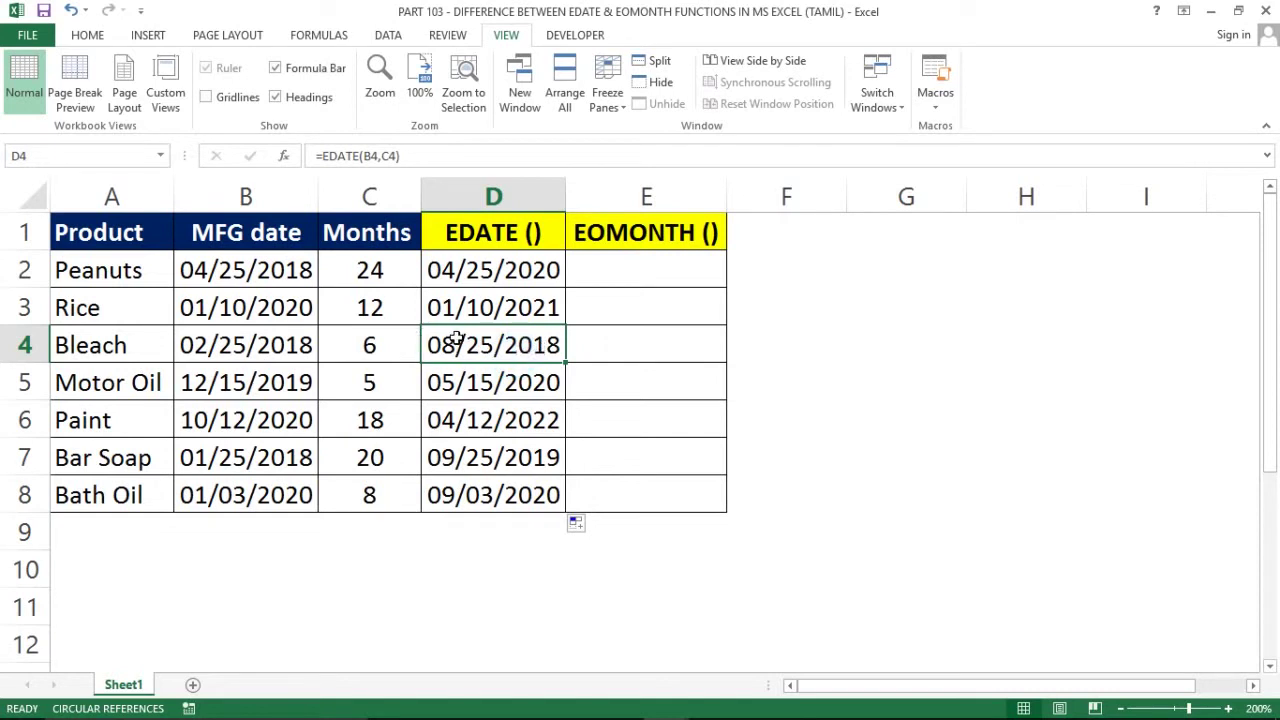
{"action": "left_click", "coordinate": [636, 344]}
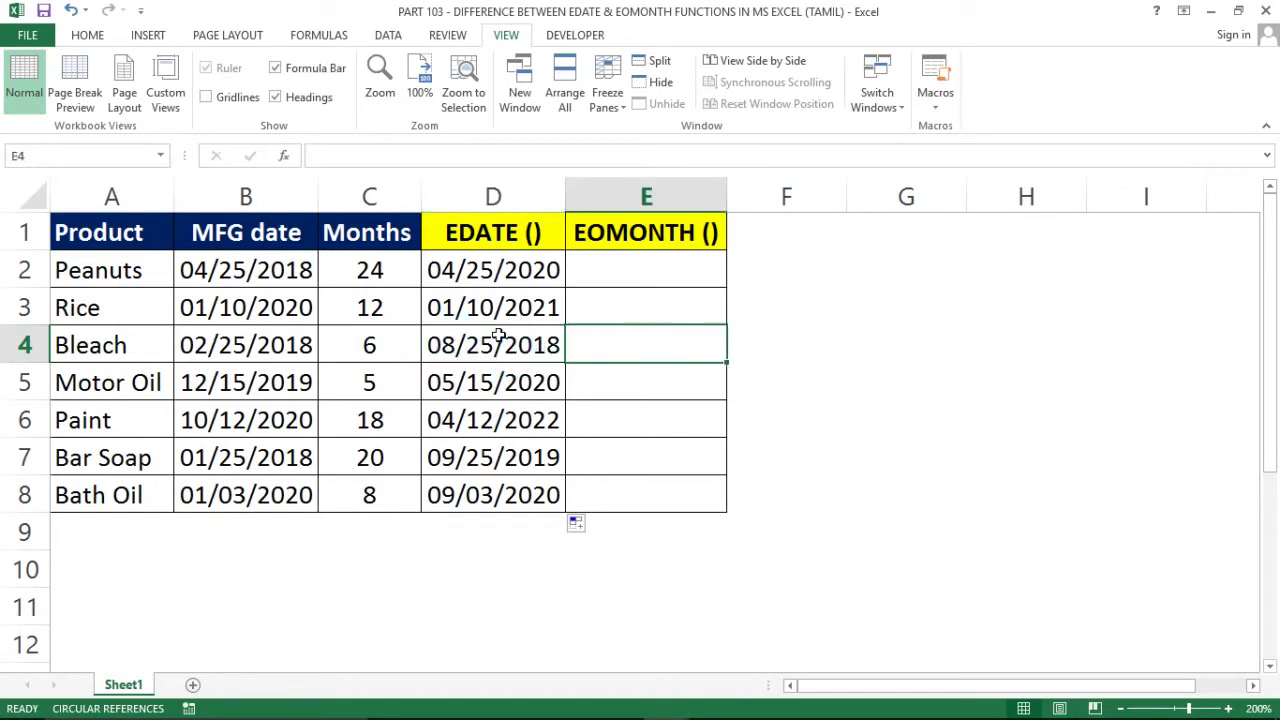
{"action": "left_click", "coordinate": [540, 270]}
{"action": "double_click", "coordinate": [517, 271]}
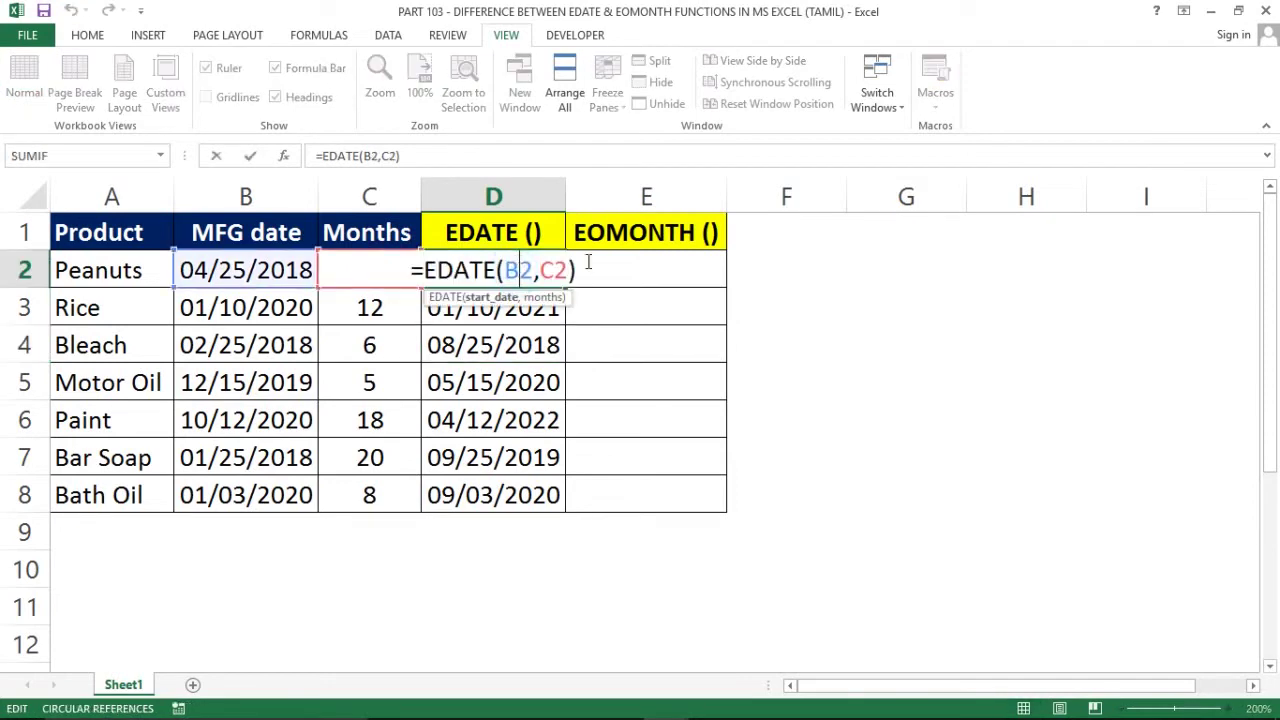
{"action": "left_click", "coordinate": [577, 272]}
{"action": "type", "text": "-1"}
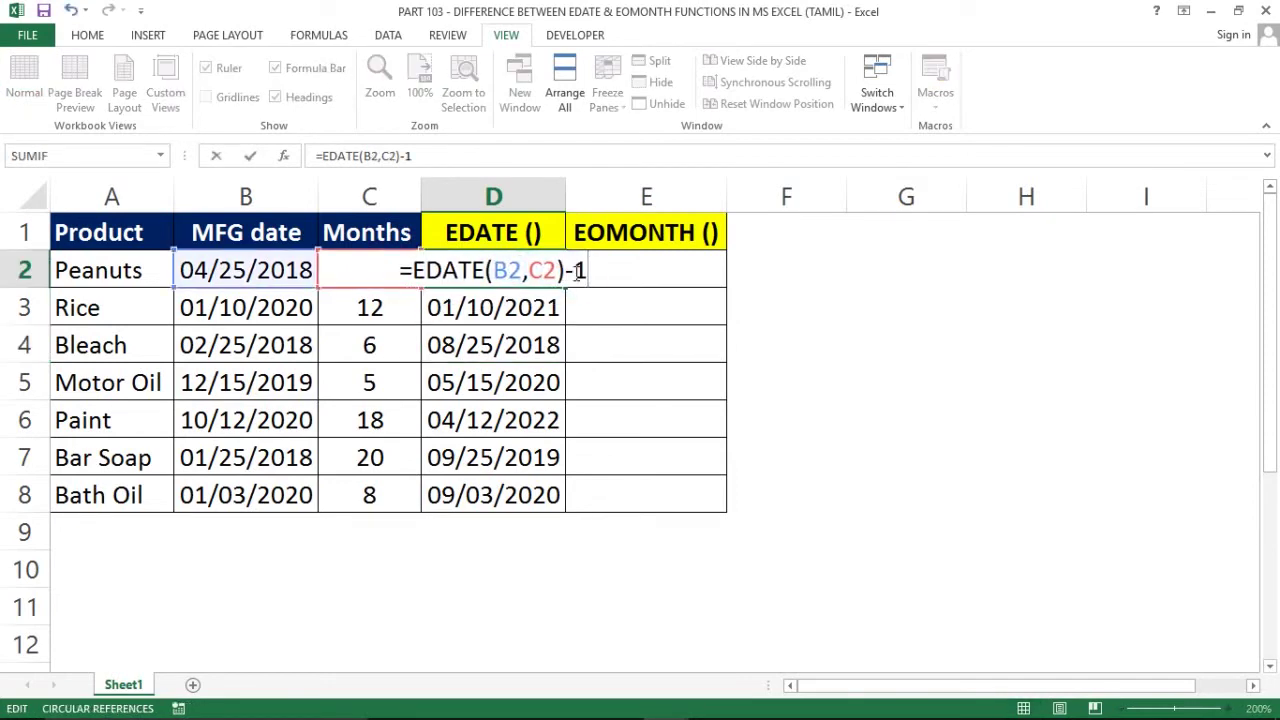
{"action": "key", "text": "Return"}
{"action": "key", "text": "Up"}
{"action": "key", "text": "ctrl+shift+Down"}
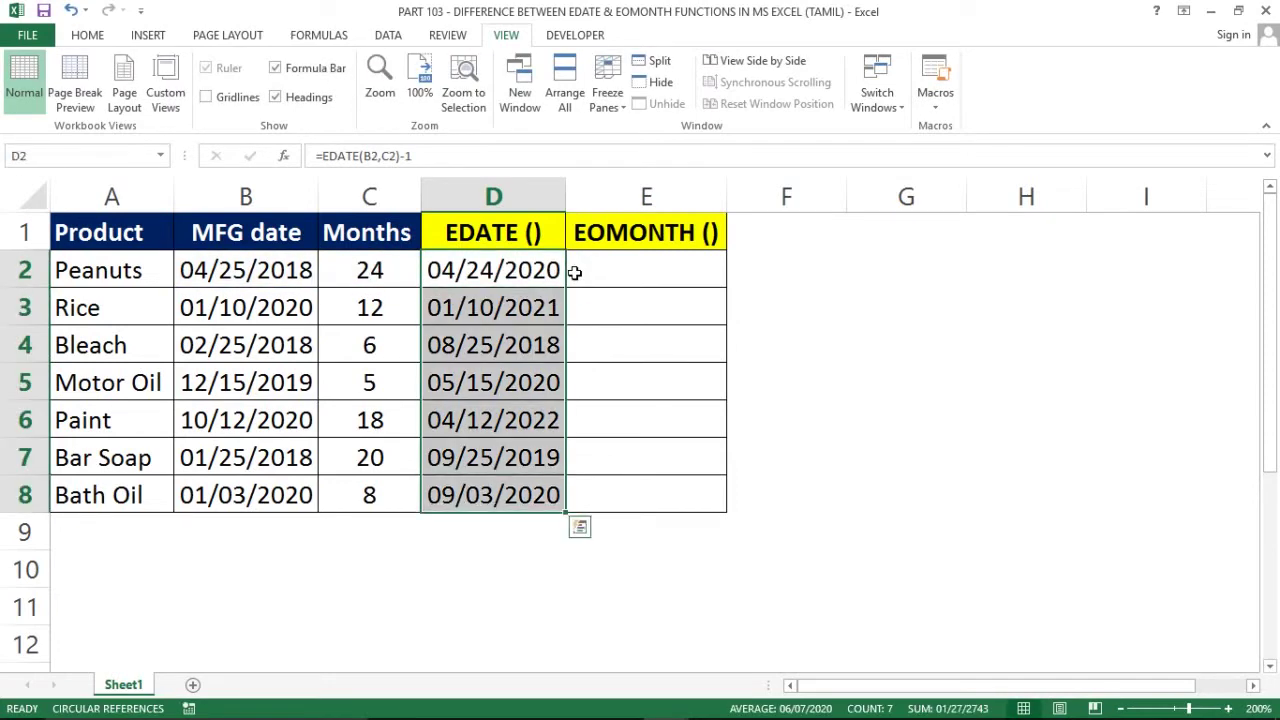
{"action": "key", "text": "ctrl+d"}
{"action": "key", "text": "Up"}
{"action": "key", "text": "Down"}
{"action": "key", "text": "Left"}
{"action": "key", "text": "Left"}
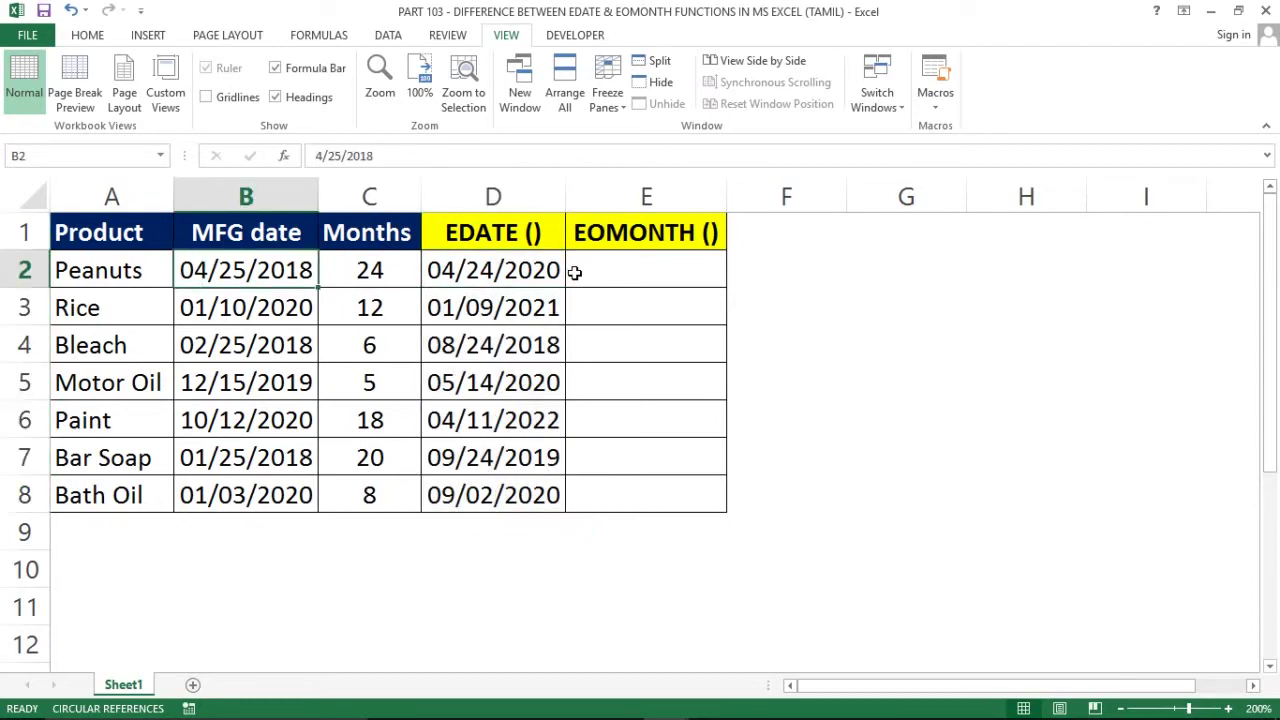
{"action": "key", "text": "Right"}
{"action": "key", "text": "Right"}
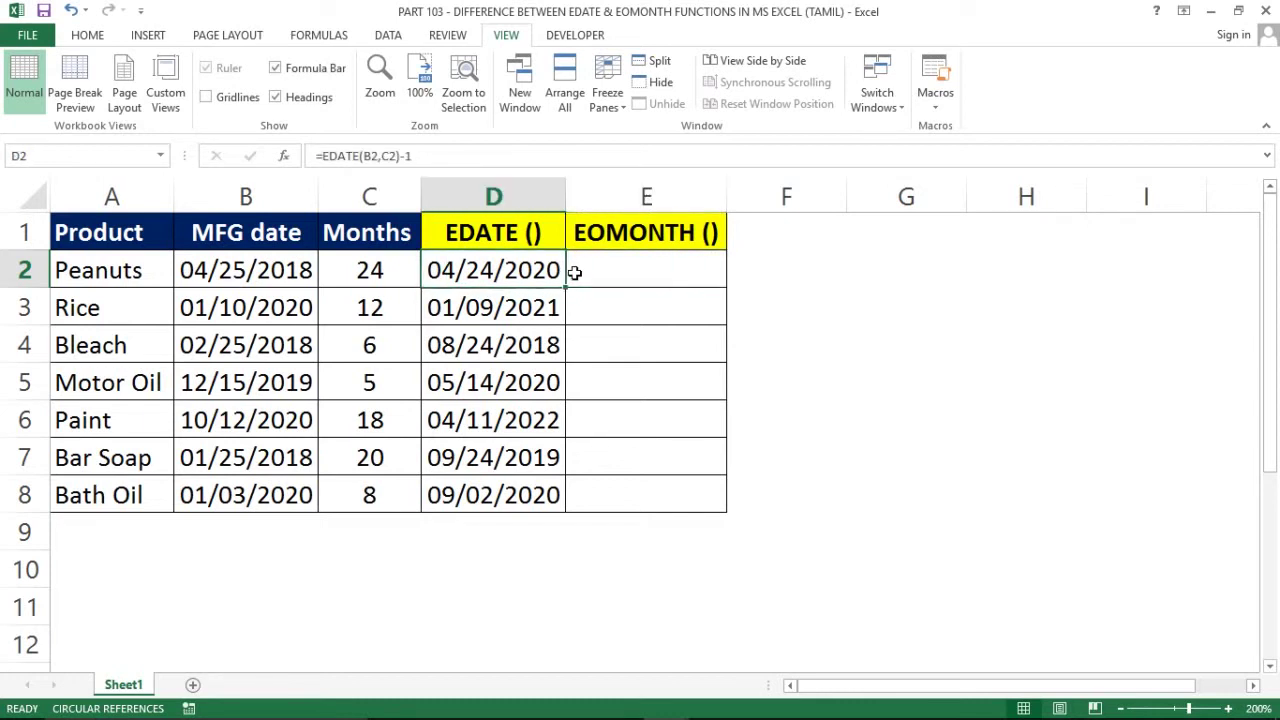
{"action": "key", "text": "ctrl+z"}
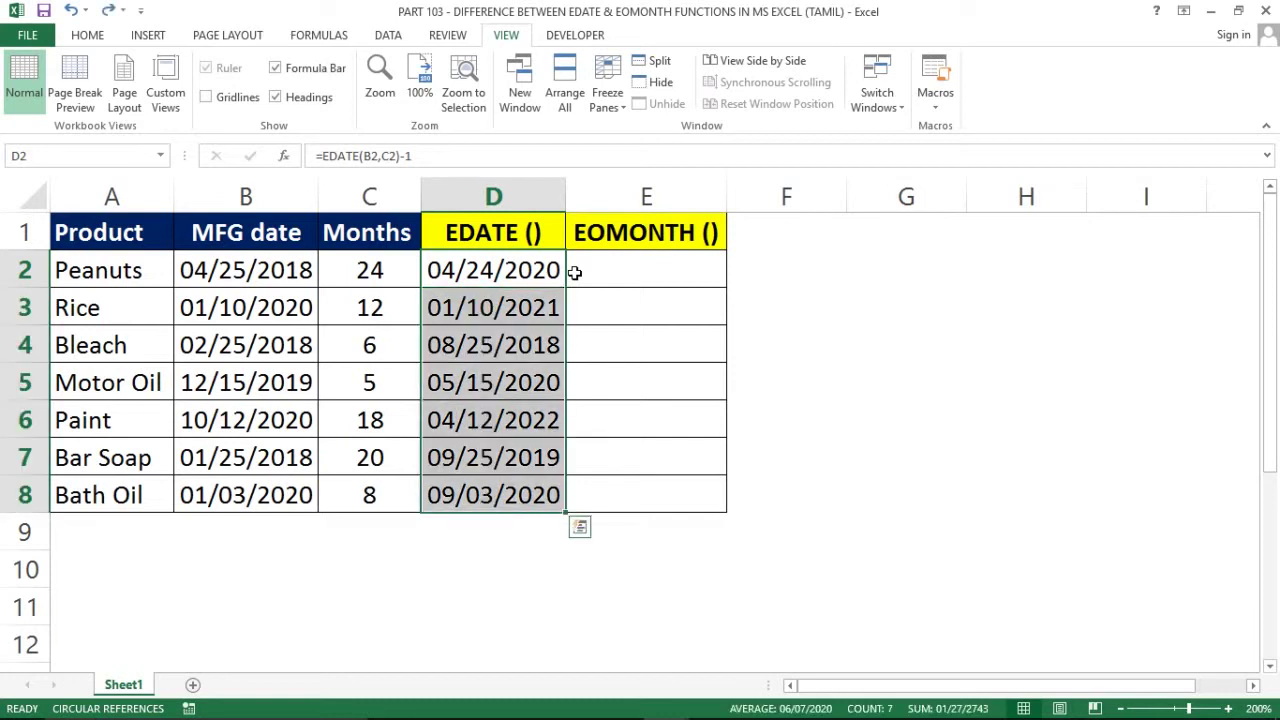
{"action": "key", "text": "ctrl+z"}
{"action": "left_click", "coordinate": [575, 272]}
{"action": "key", "text": "ctrl+z"}
{"action": "left_click", "coordinate": [500, 271]}
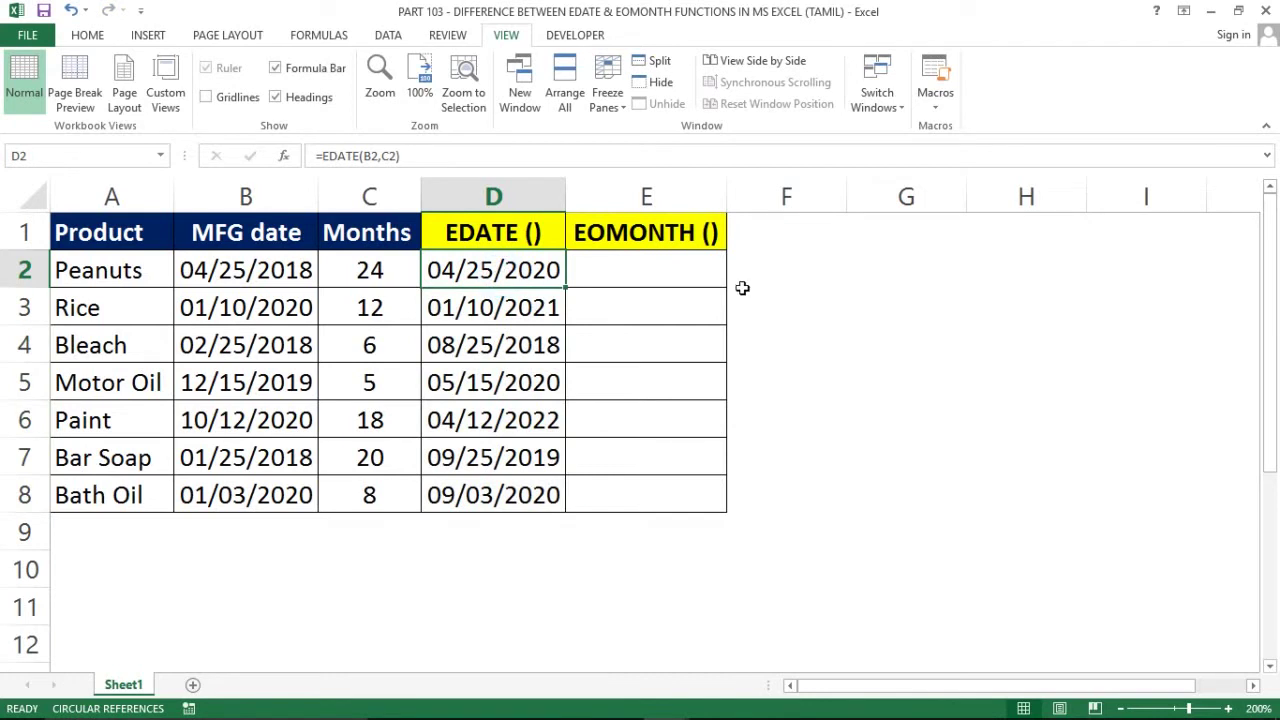
- Enter =EOMONTH(B2,C2) in E2 and fill it down to E8, giving 04/30/2020 for Peanuts
{"action": "left_click", "coordinate": [640, 267]}
{"action": "type", "text": "="}
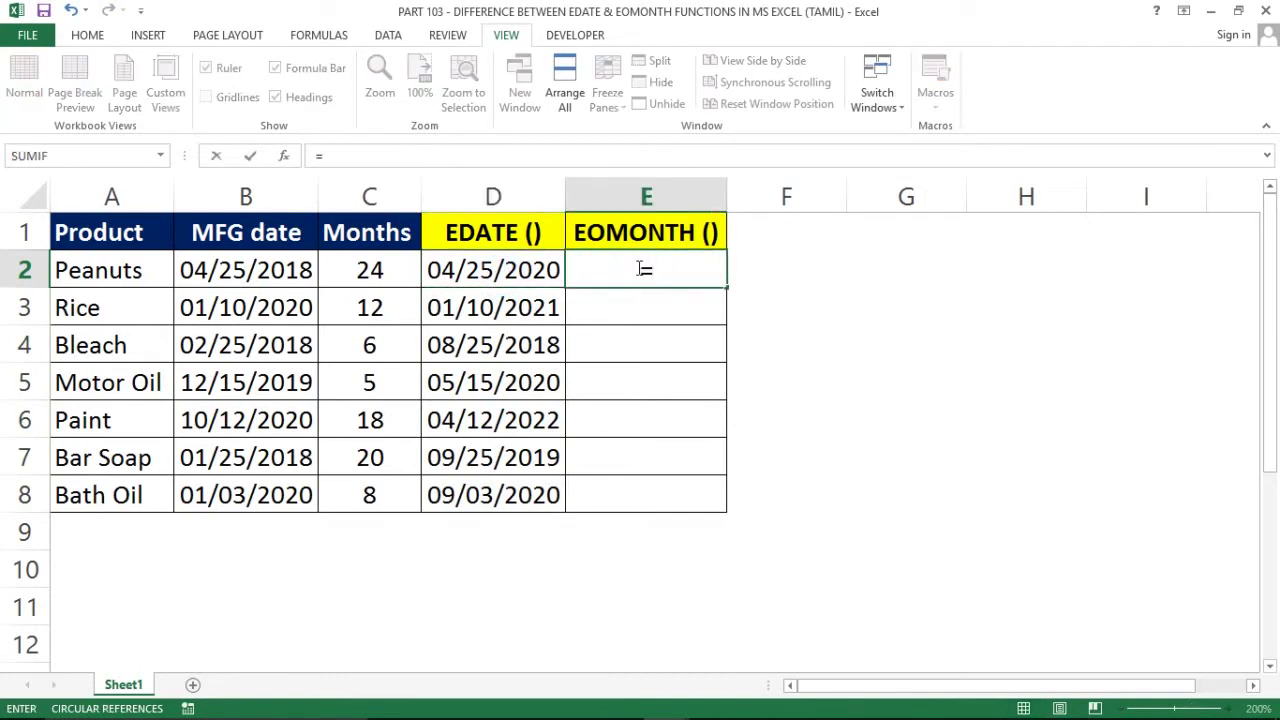
{"action": "type", "text": "EO"}
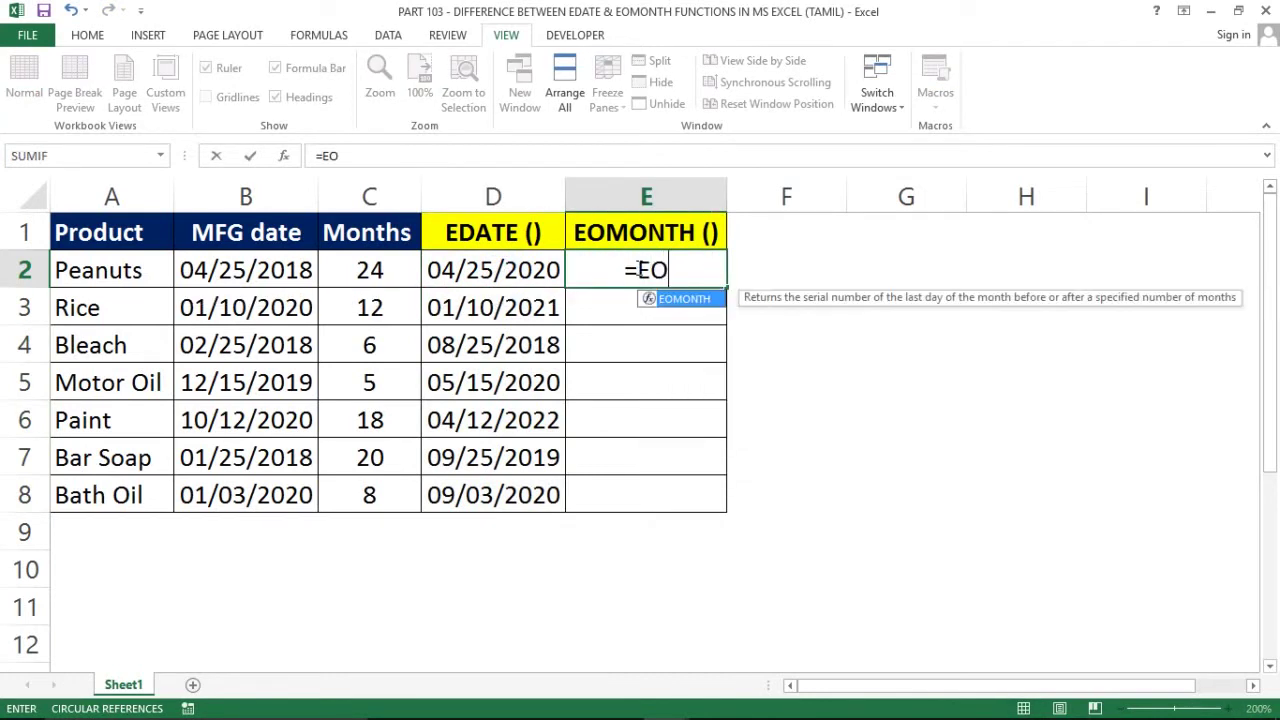
{"action": "type", "text": "M"}
{"action": "key", "text": "Tab"}
{"action": "key", "text": "Left"}
{"action": "key", "text": "Left"}
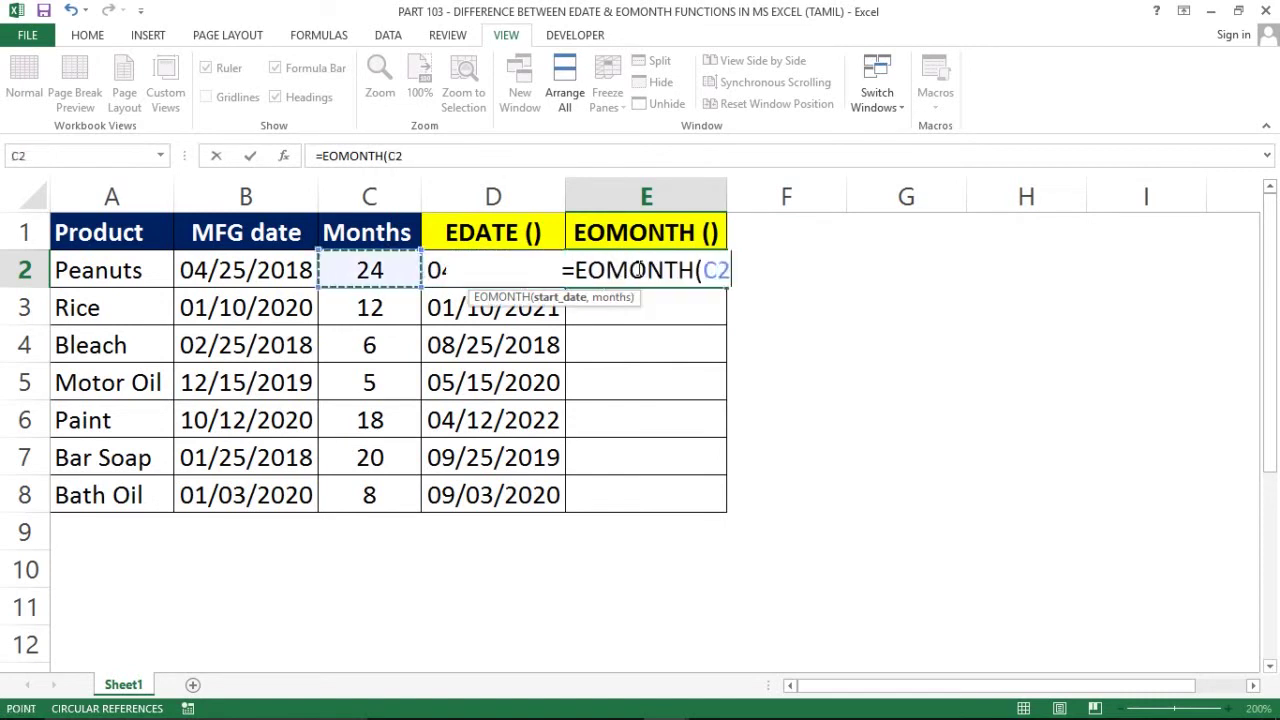
{"action": "key", "text": "Left"}
{"action": "type", "text": ","}
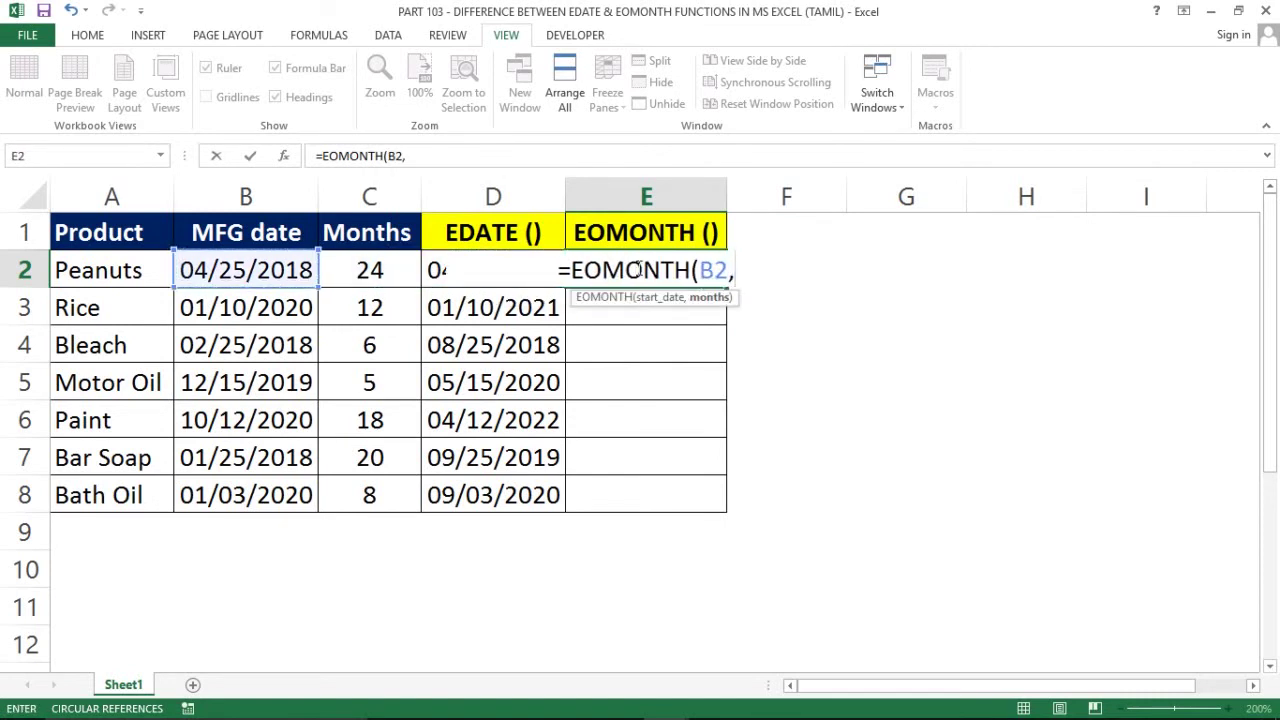
{"action": "key", "text": "Left"}
{"action": "key", "text": "Left"}
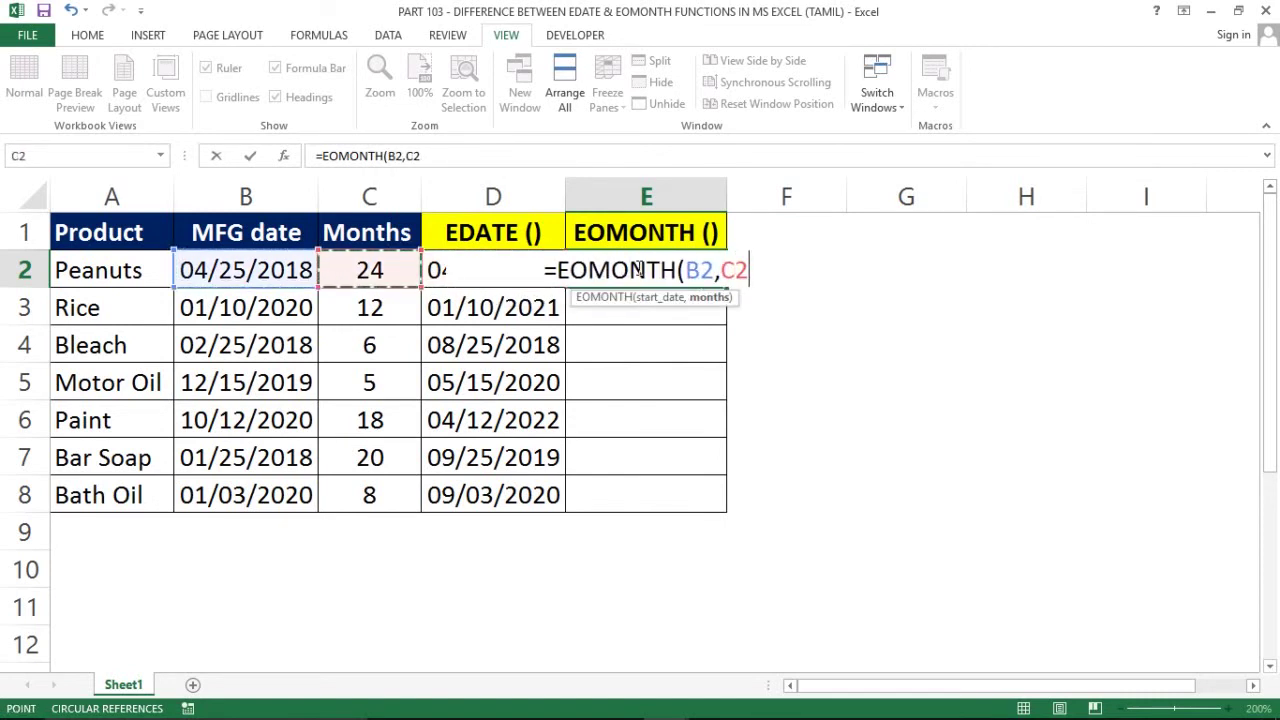
{"action": "type", "text": ")"}
{"action": "key", "text": "Return"}
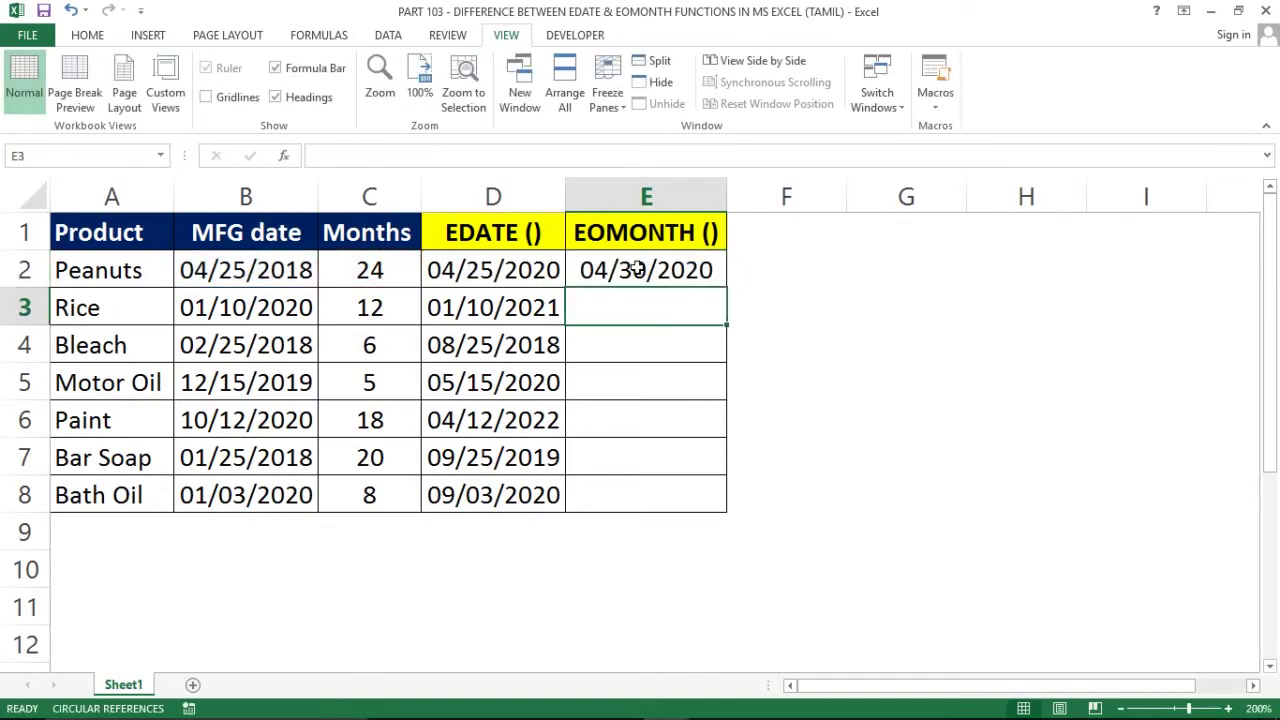
{"action": "left_click", "coordinate": [705, 270]}
{"action": "double_click", "coordinate": [726, 287]}
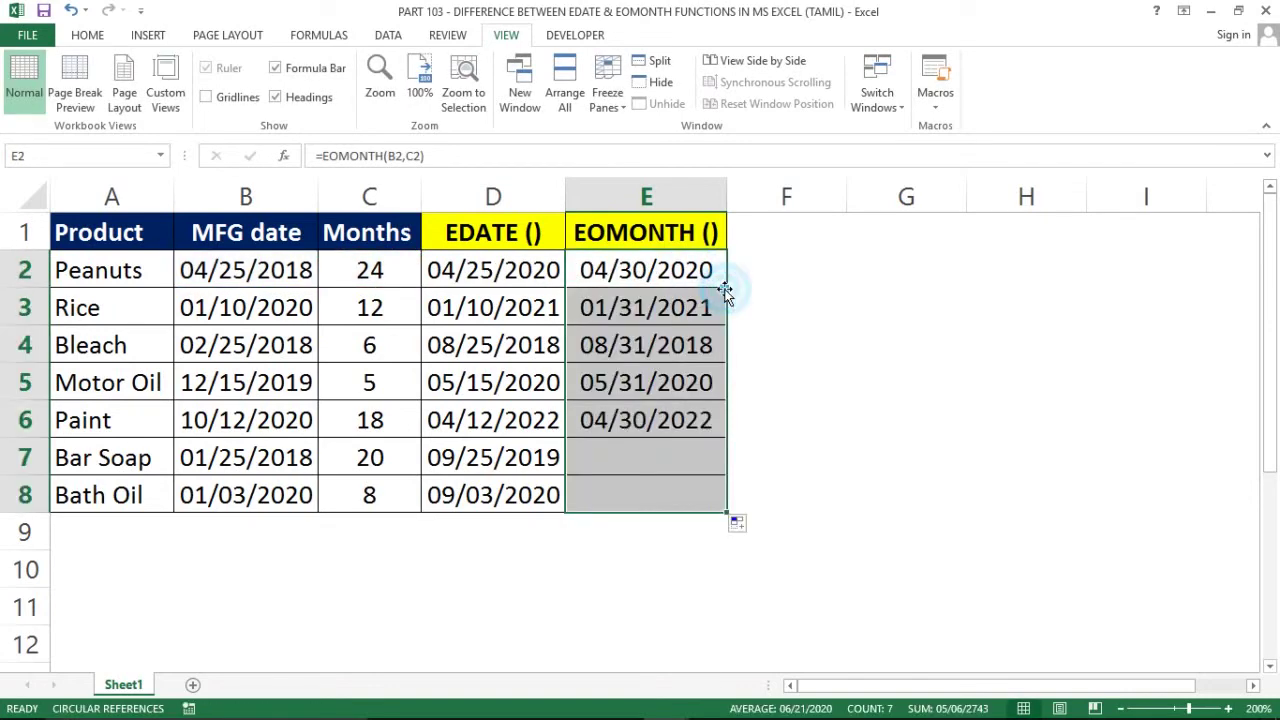
{"action": "left_click", "coordinate": [491, 282]}
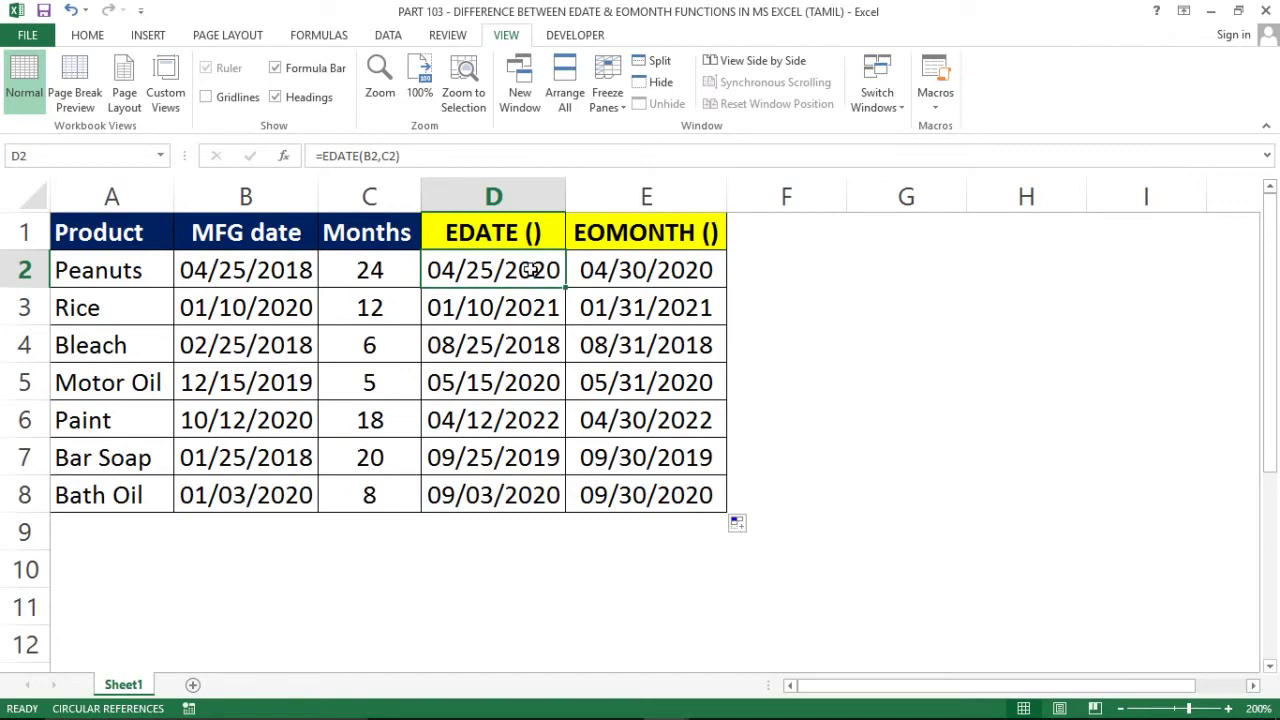
{"action": "left_click", "coordinate": [620, 266]}
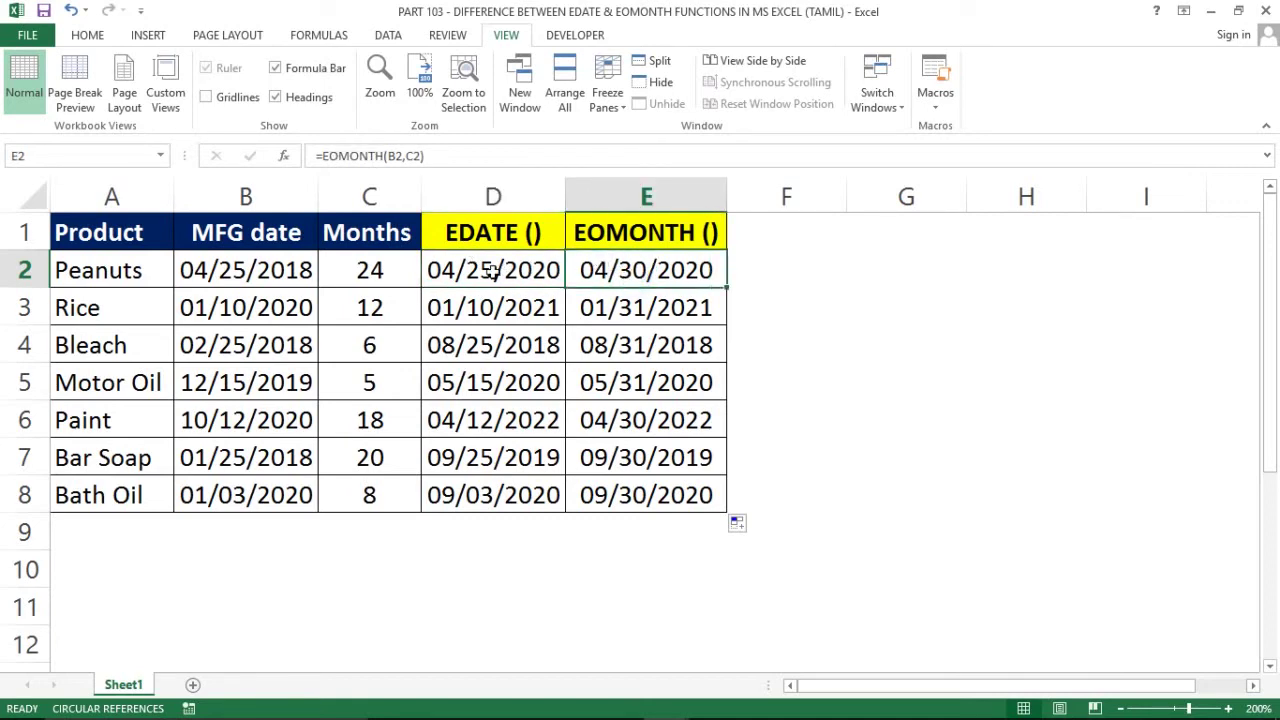
{"action": "left_click", "coordinate": [490, 272]}
{"action": "left_click", "coordinate": [620, 275]}
{"action": "left_click", "coordinate": [449, 309]}
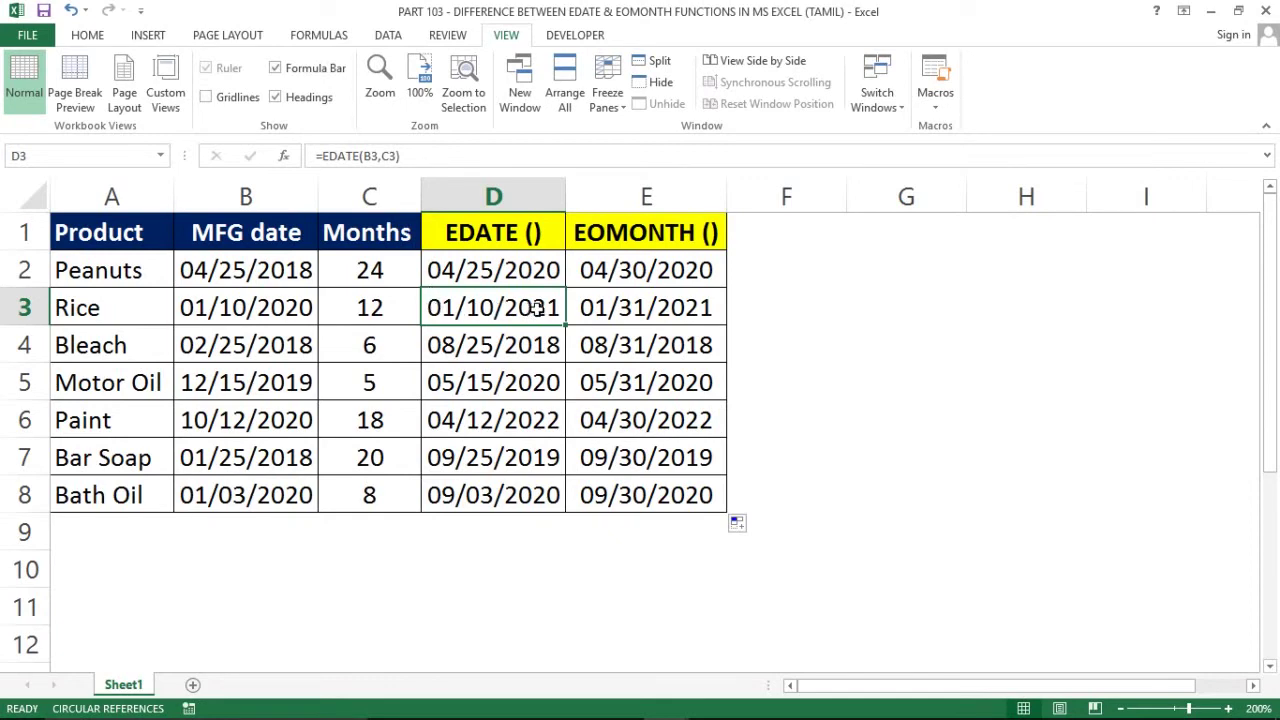
{"action": "left_click", "coordinate": [620, 307]}
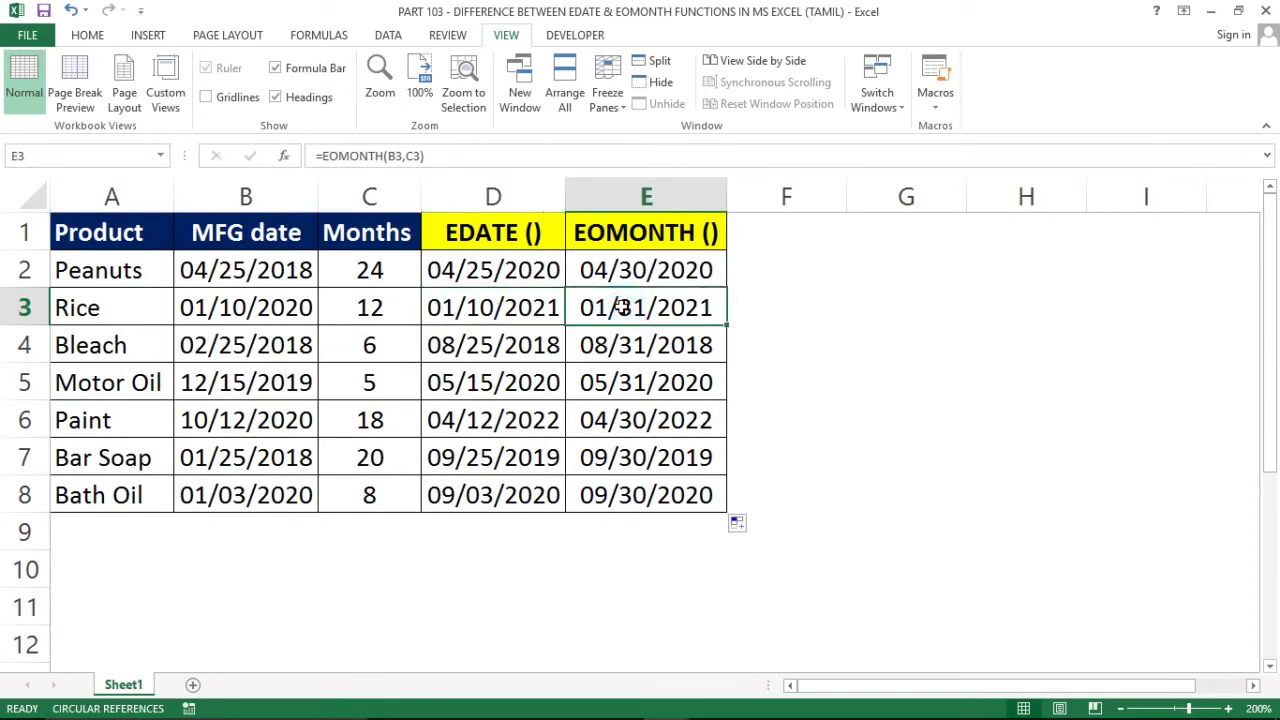
{"action": "left_click", "coordinate": [455, 354]}
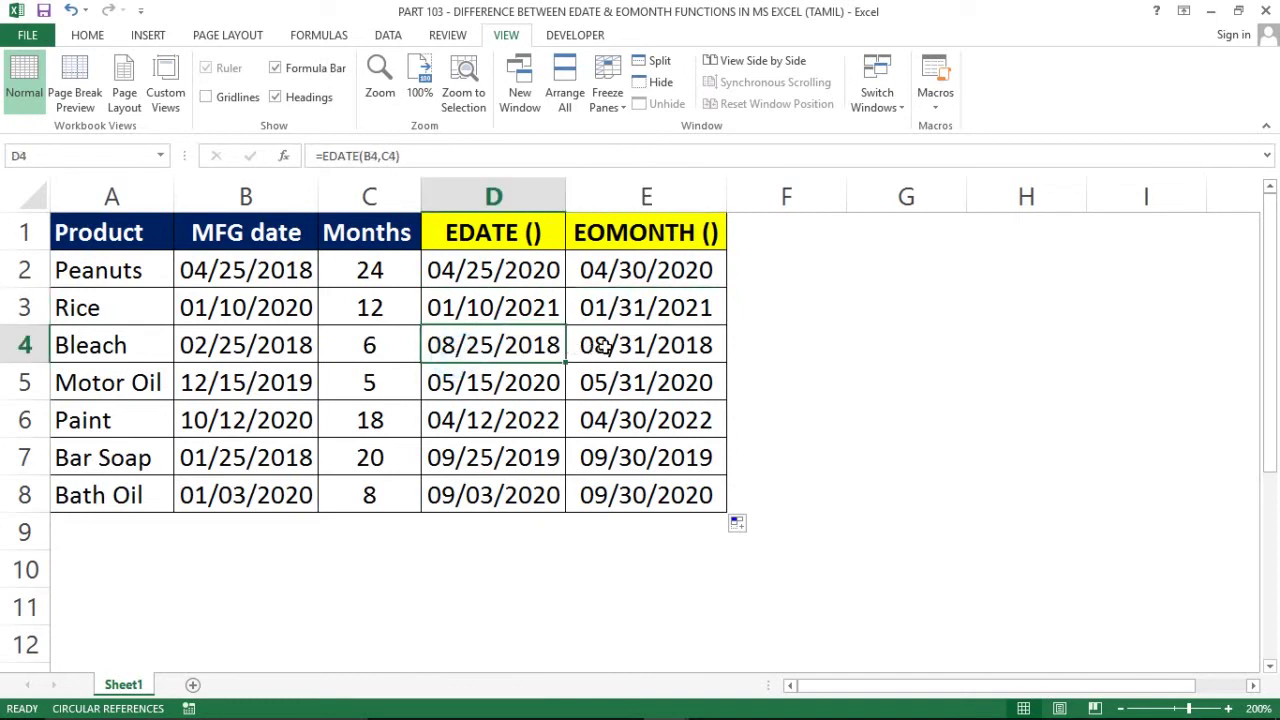
{"action": "left_click", "coordinate": [487, 346]}
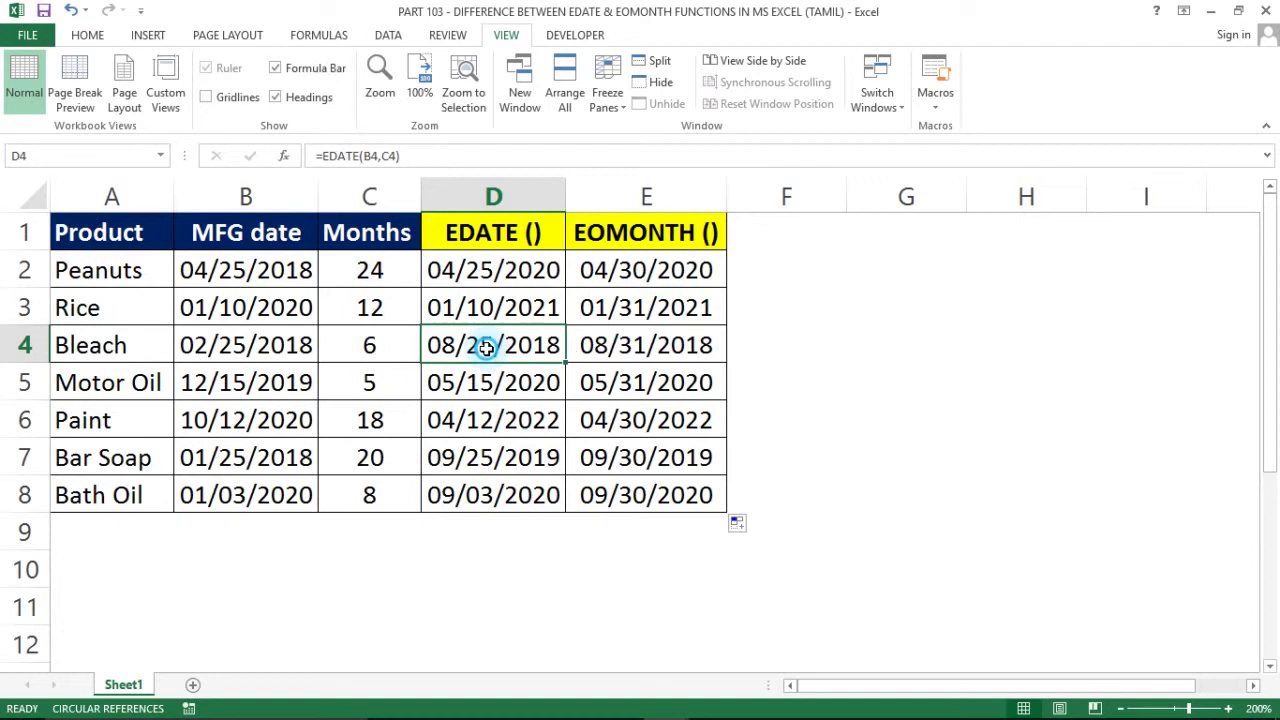
{"action": "left_click", "coordinate": [588, 345]}
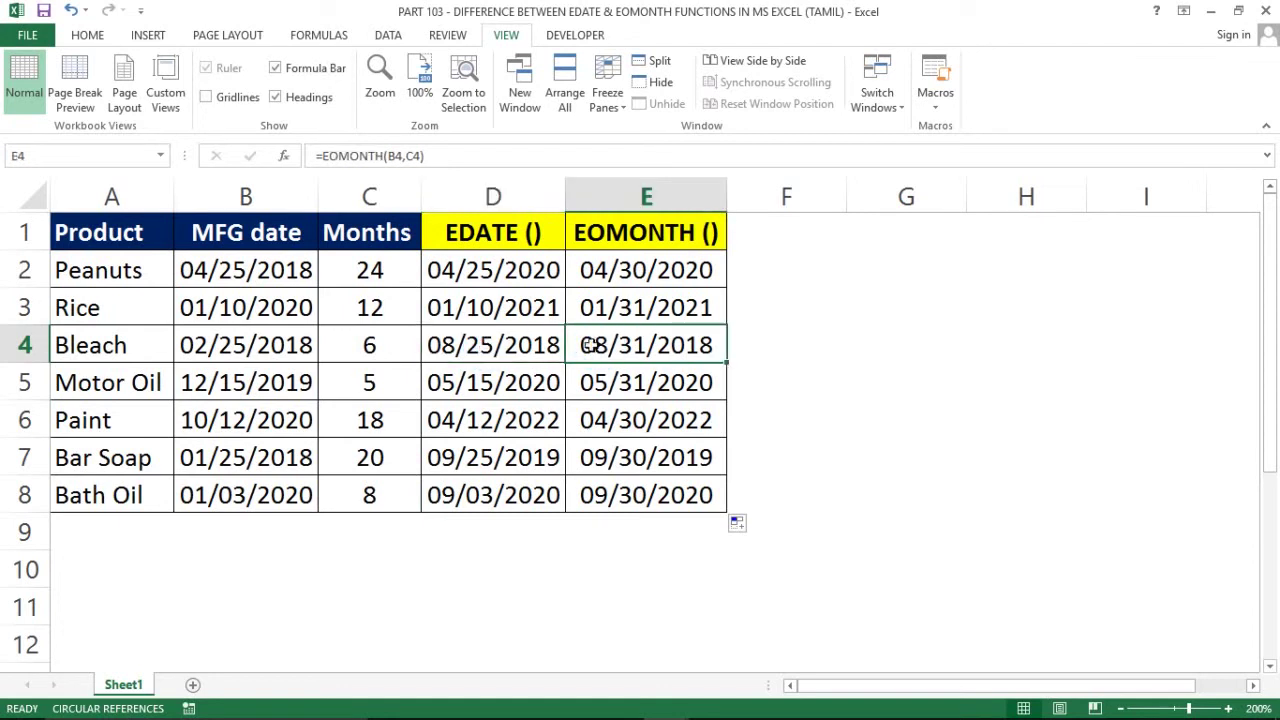
{"action": "left_click", "coordinate": [495, 378]}
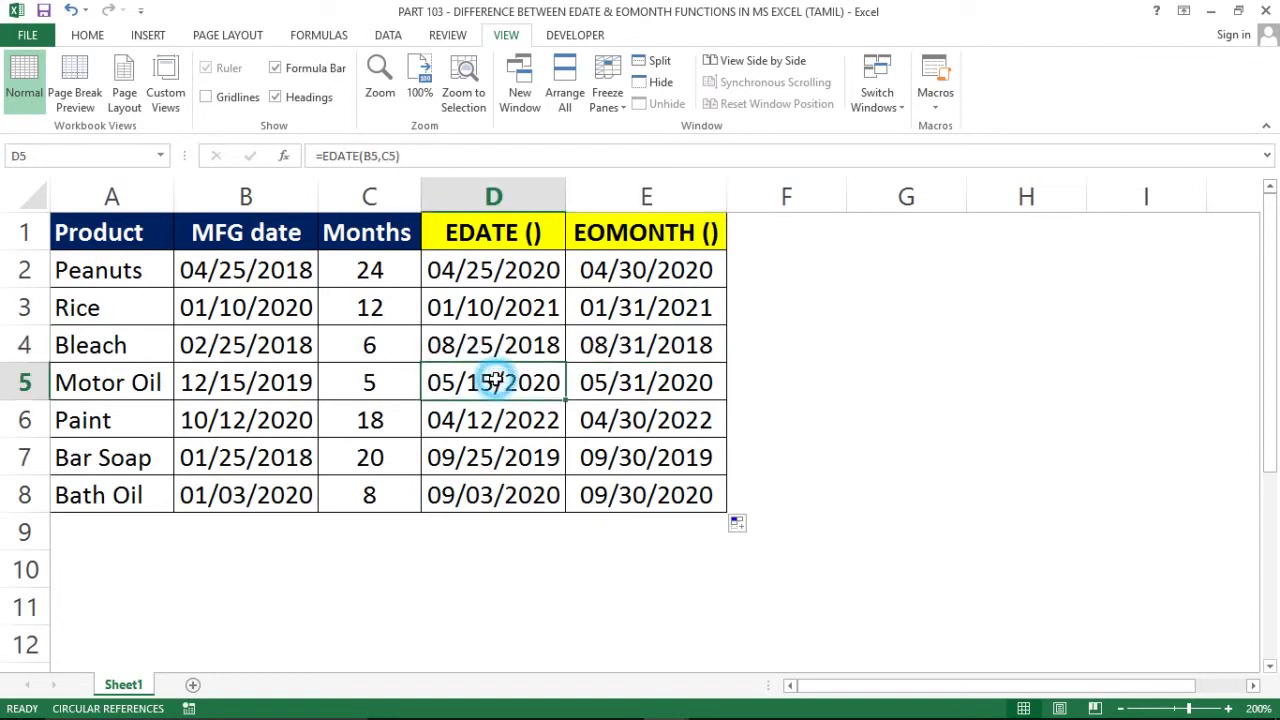
{"action": "left_click", "coordinate": [634, 380]}
{"action": "left_click", "coordinate": [469, 422]}
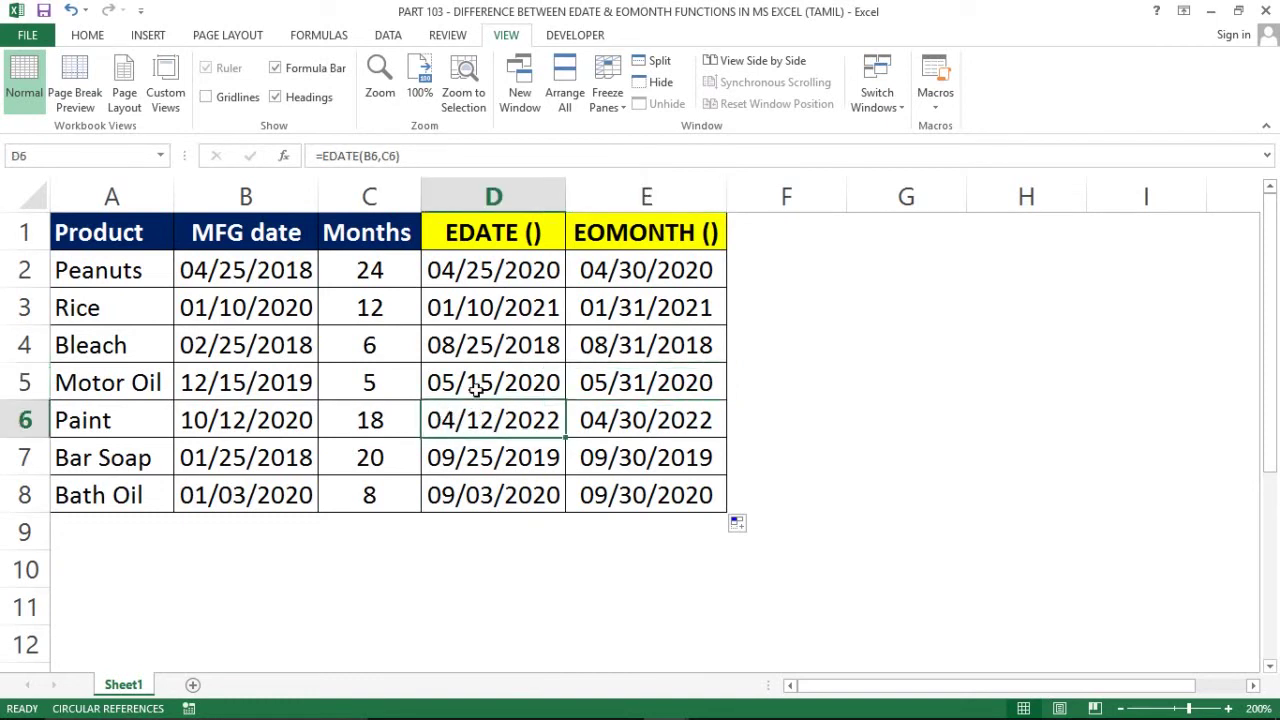
{"action": "left_click", "coordinate": [654, 366]}
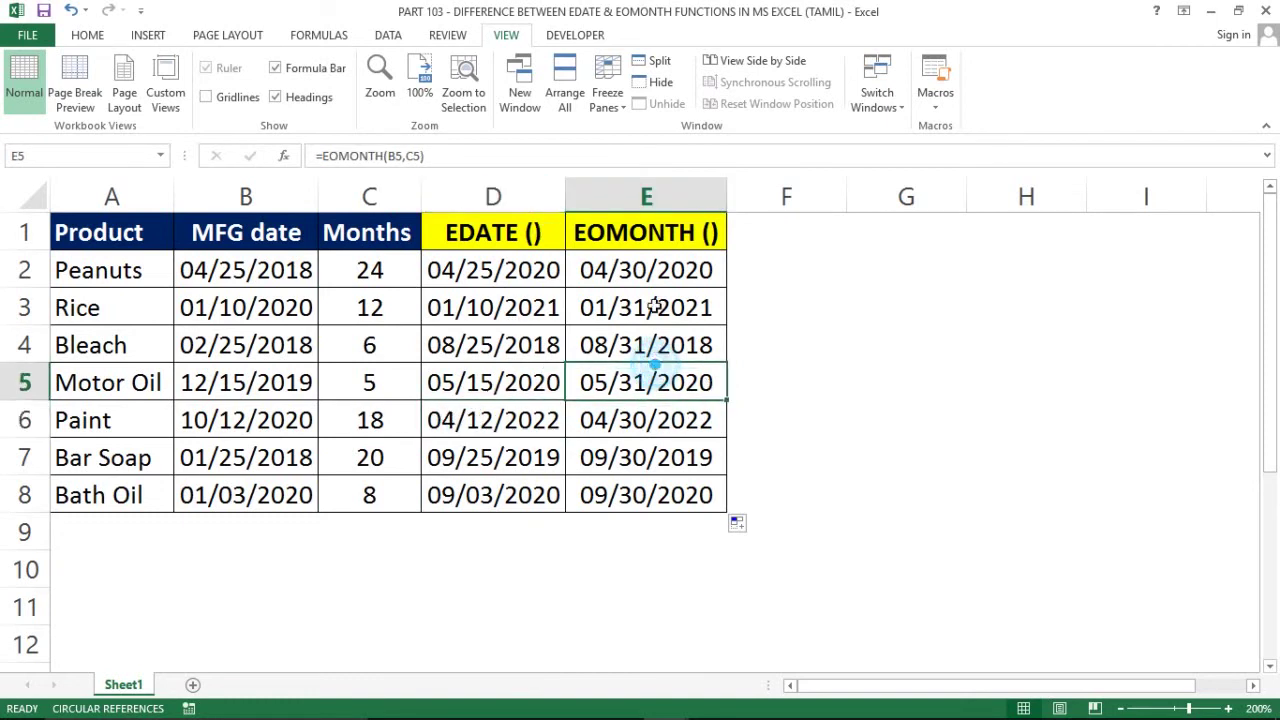
{"action": "left_click", "coordinate": [632, 197]}
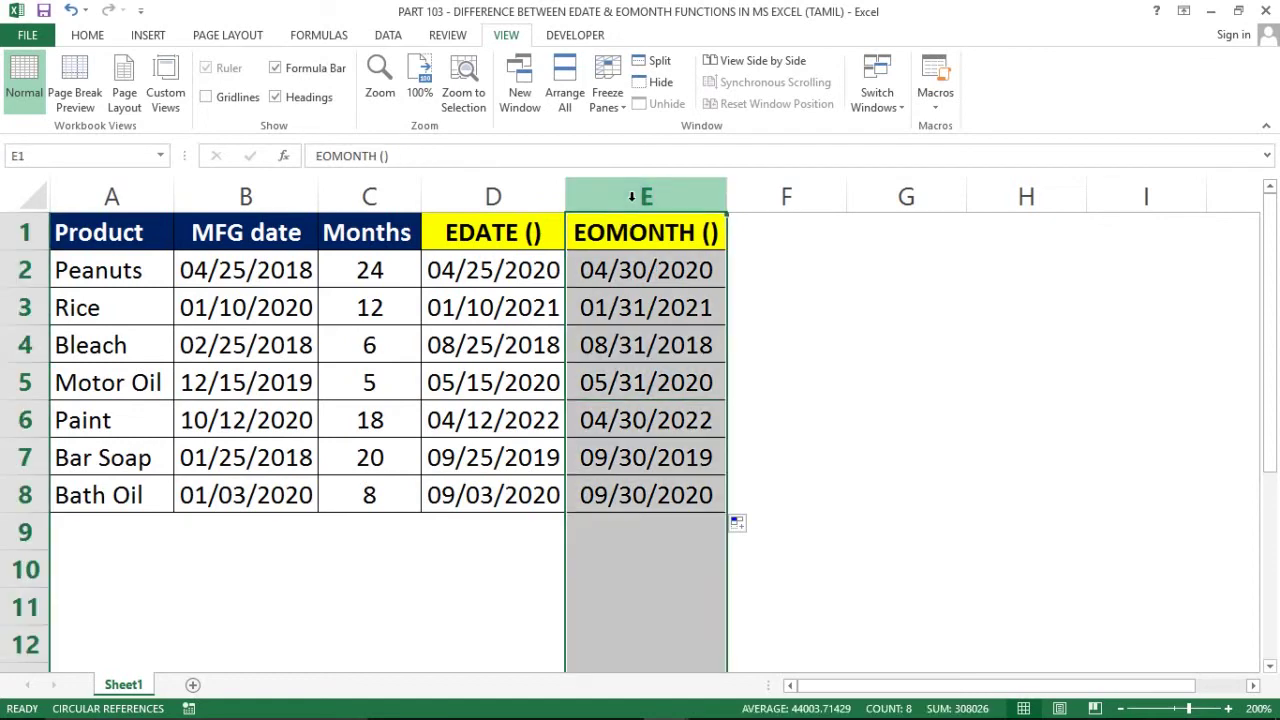
{"action": "left_click", "coordinate": [624, 280]}
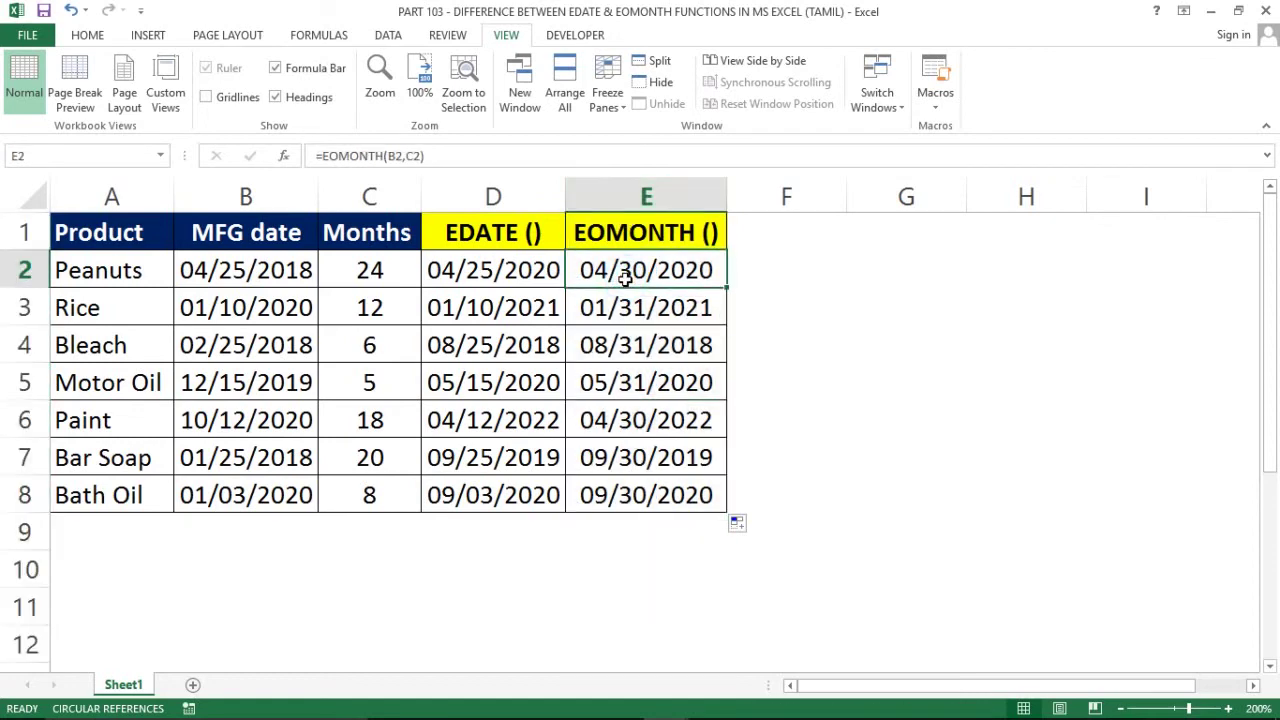
{"action": "key", "text": "ctrl+shift+Down"}
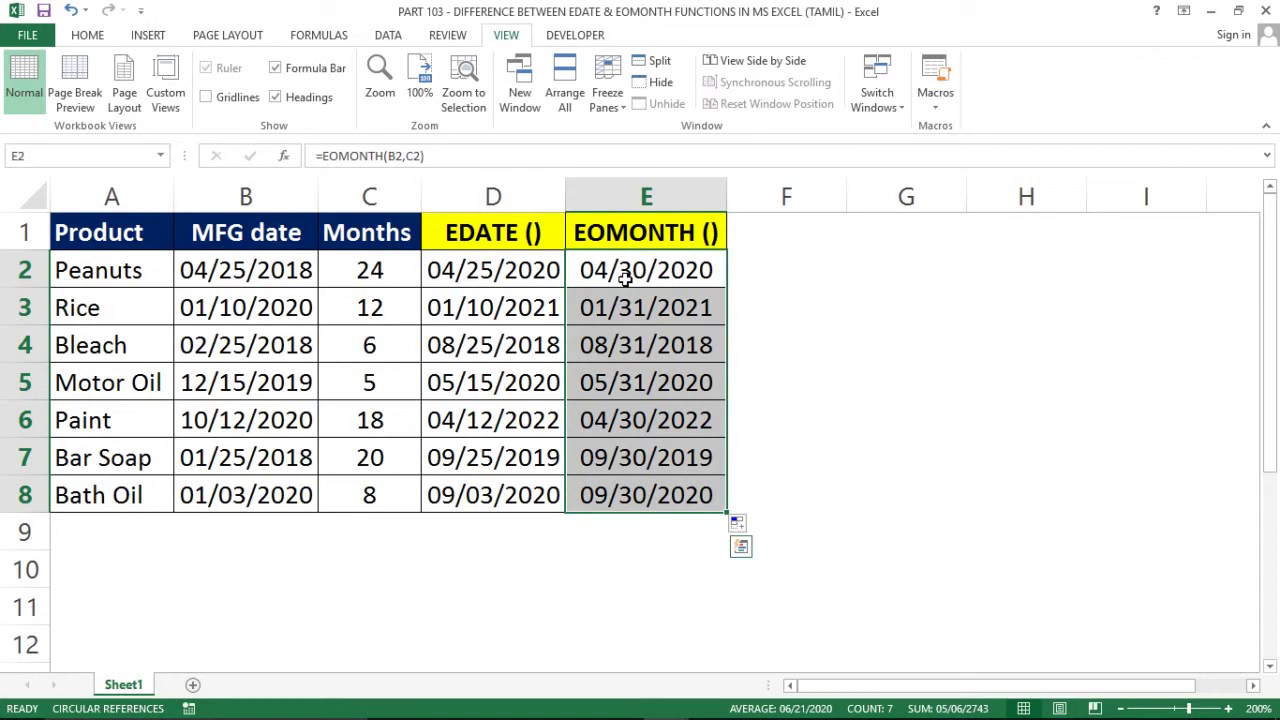
{"action": "left_click", "coordinate": [624, 280]}
{"action": "key", "text": "Left"}
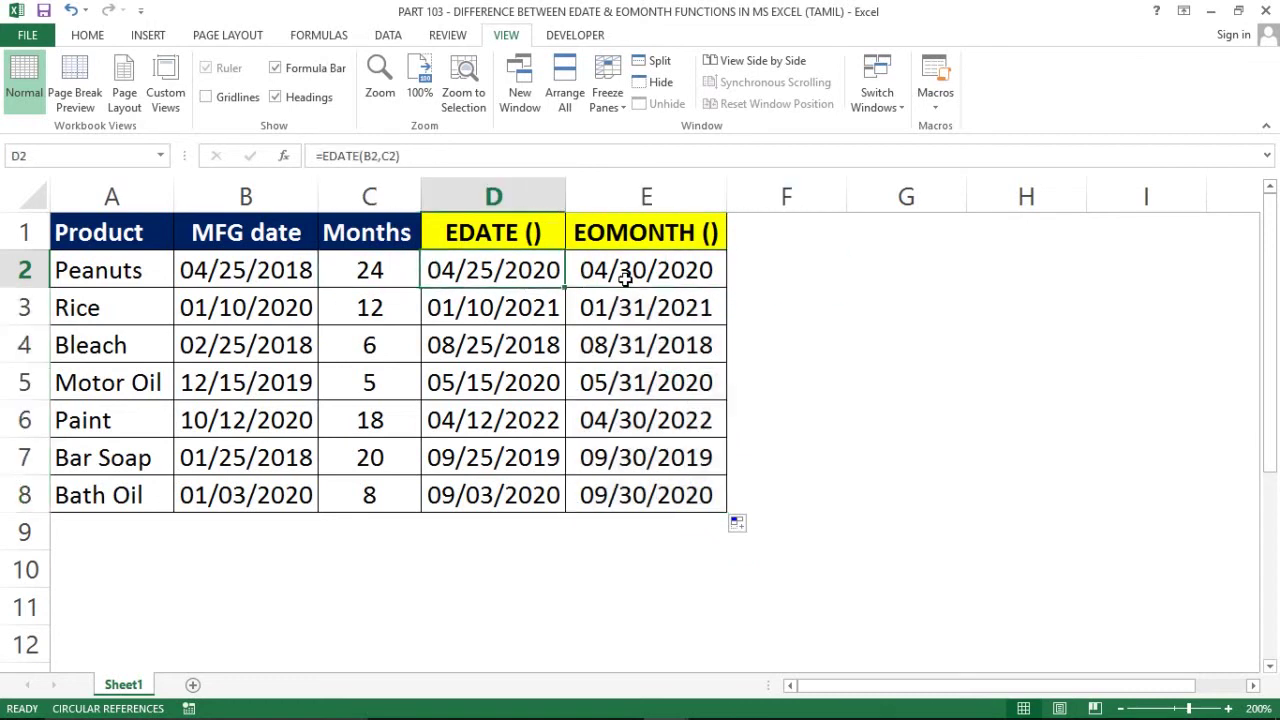
{"action": "key", "text": "ctrl+shift+Down"}
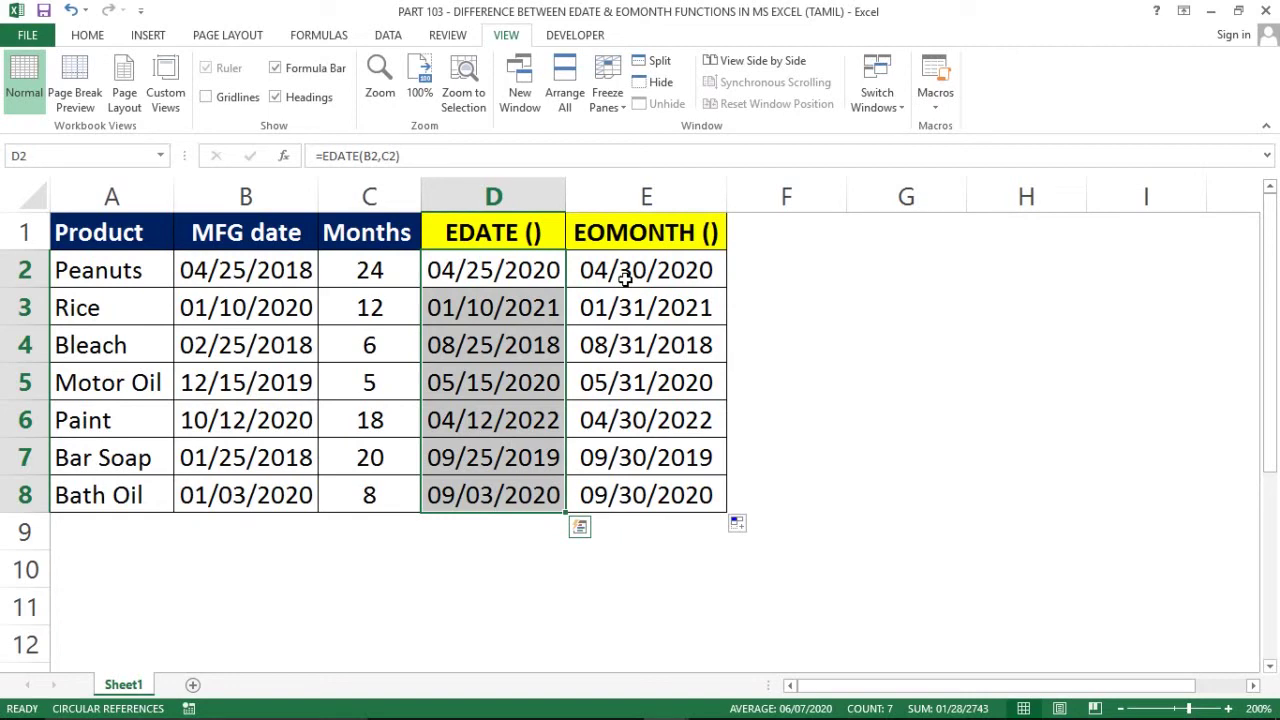
{"action": "left_click", "coordinate": [624, 280]}
{"action": "key", "text": "ctrl+shift+Down"}
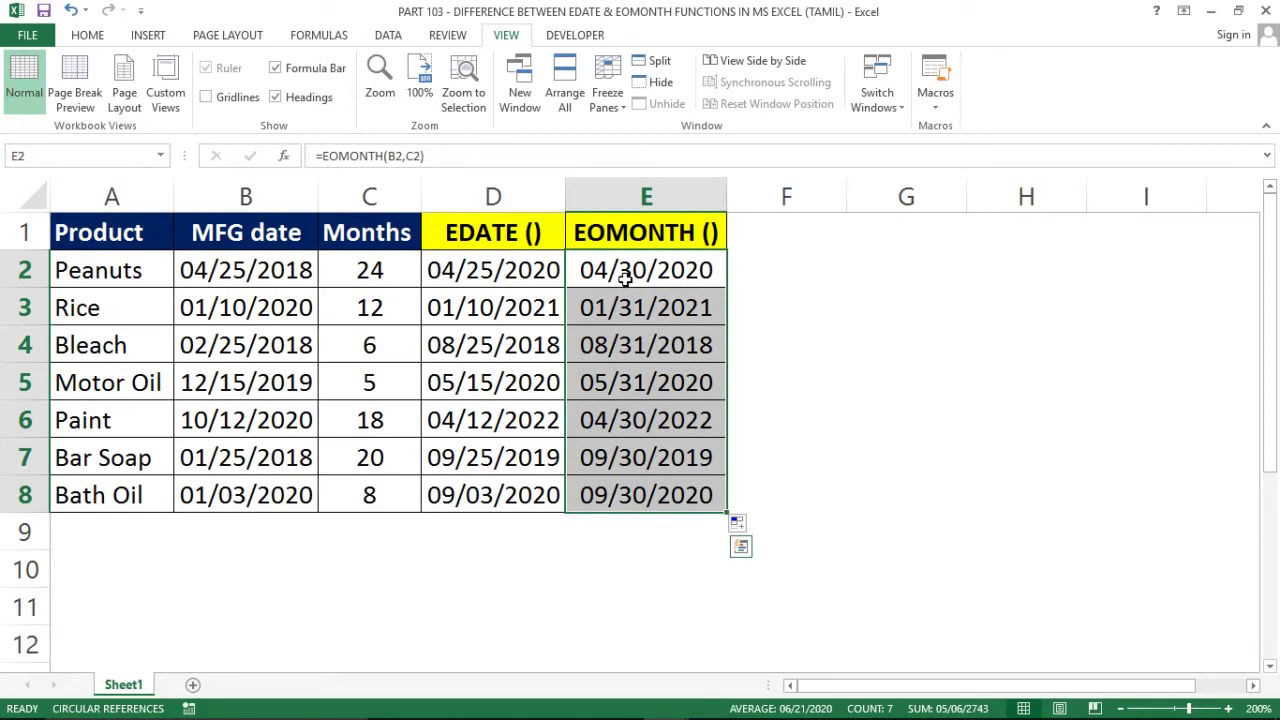
{"action": "key", "text": "Right"}
- Enter =FORMULATEXT(D2) in G3 and =FORMULATEXT(E2) in G4
{"action": "key", "text": "Left"}
{"action": "key", "text": "Left"}
{"action": "key", "text": "Left"}
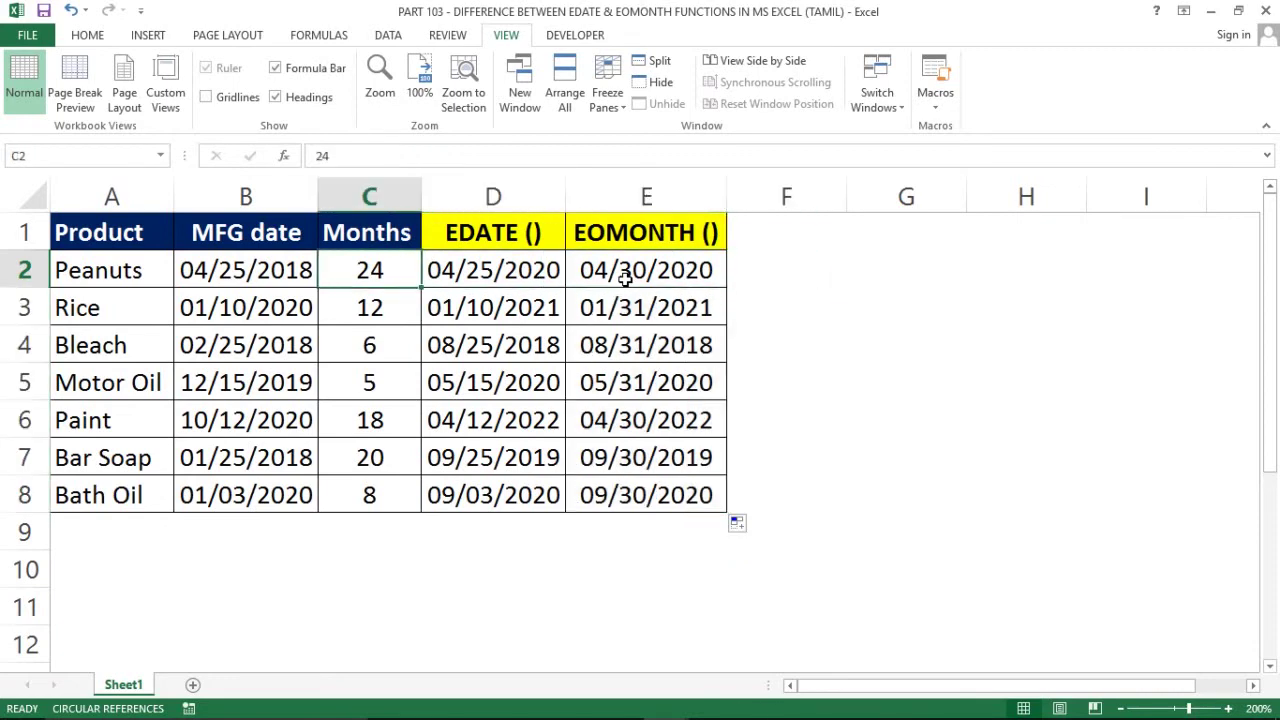
{"action": "key", "text": "Right"}
{"action": "key", "text": "Right"}
{"action": "key", "text": "Right"}
{"action": "key", "text": "Right"}
{"action": "key", "text": "Down"}
{"action": "type", "text": "="}
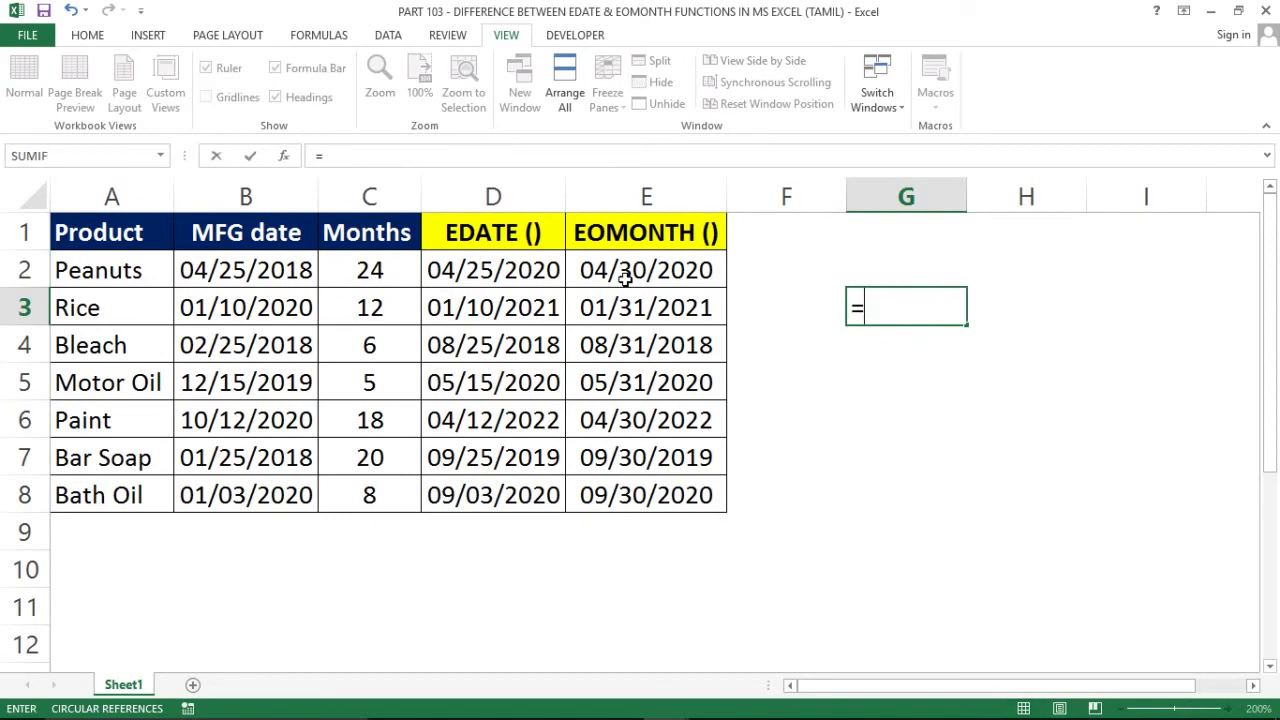
{"action": "type", "text": "FOR"}
{"action": "key", "text": "Tab"}
{"action": "key", "text": "Up"}
{"action": "key", "text": "Up"}
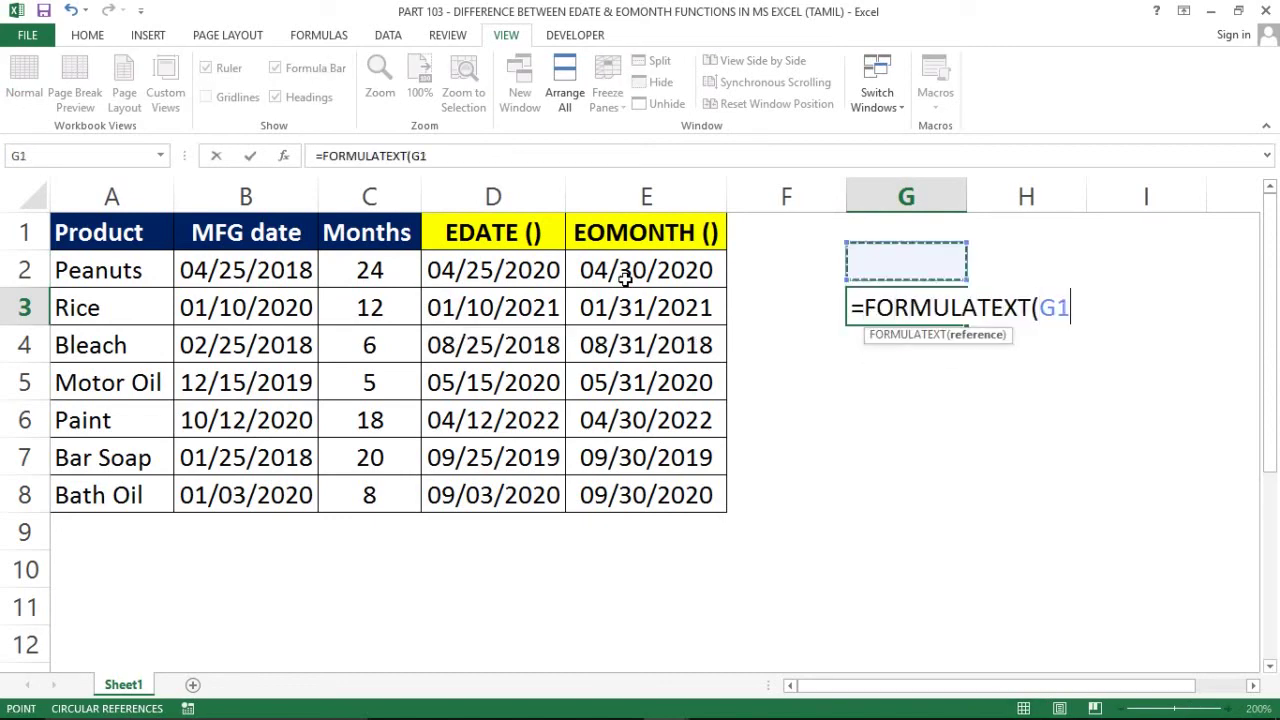
{"action": "key", "text": "Left"}
{"action": "key", "text": "Left"}
{"action": "key", "text": "Left"}
{"action": "key", "text": "Down"}
{"action": "key", "text": "Return"}
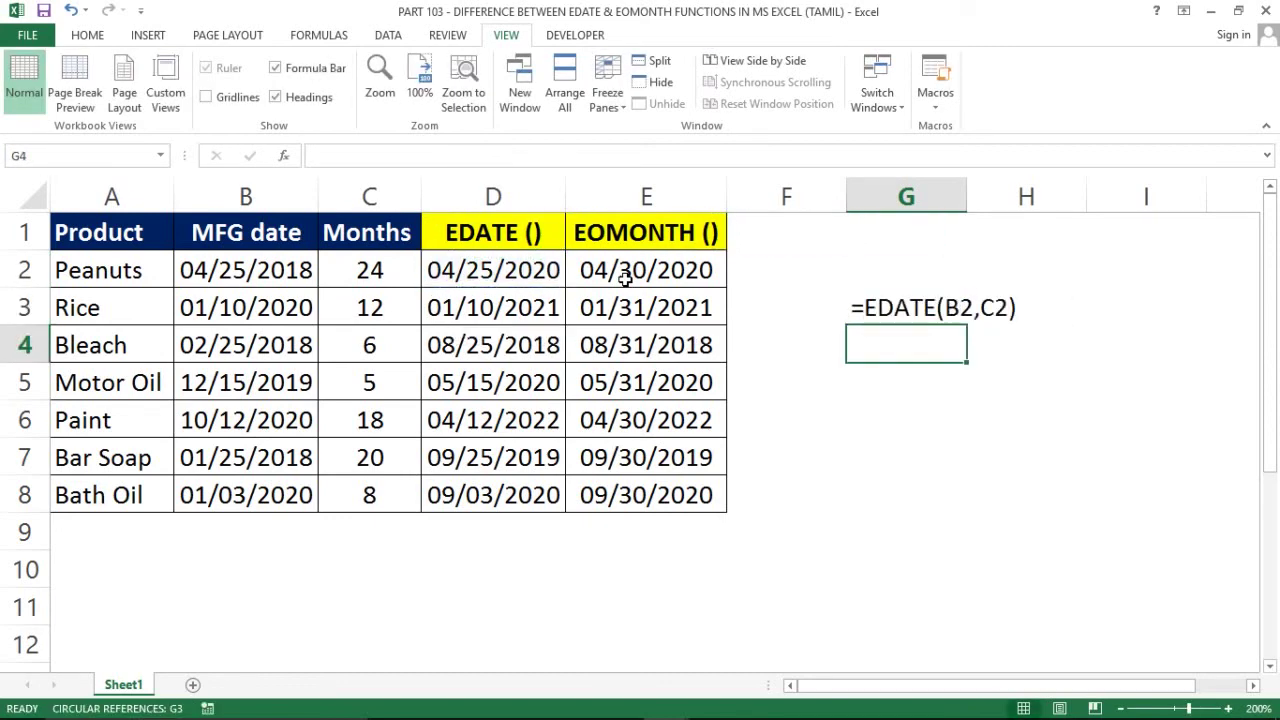
{"action": "type", "text": "=FORM"}
{"action": "key", "text": "Tab"}
{"action": "key", "text": "Left"}
{"action": "key", "text": "Left"}
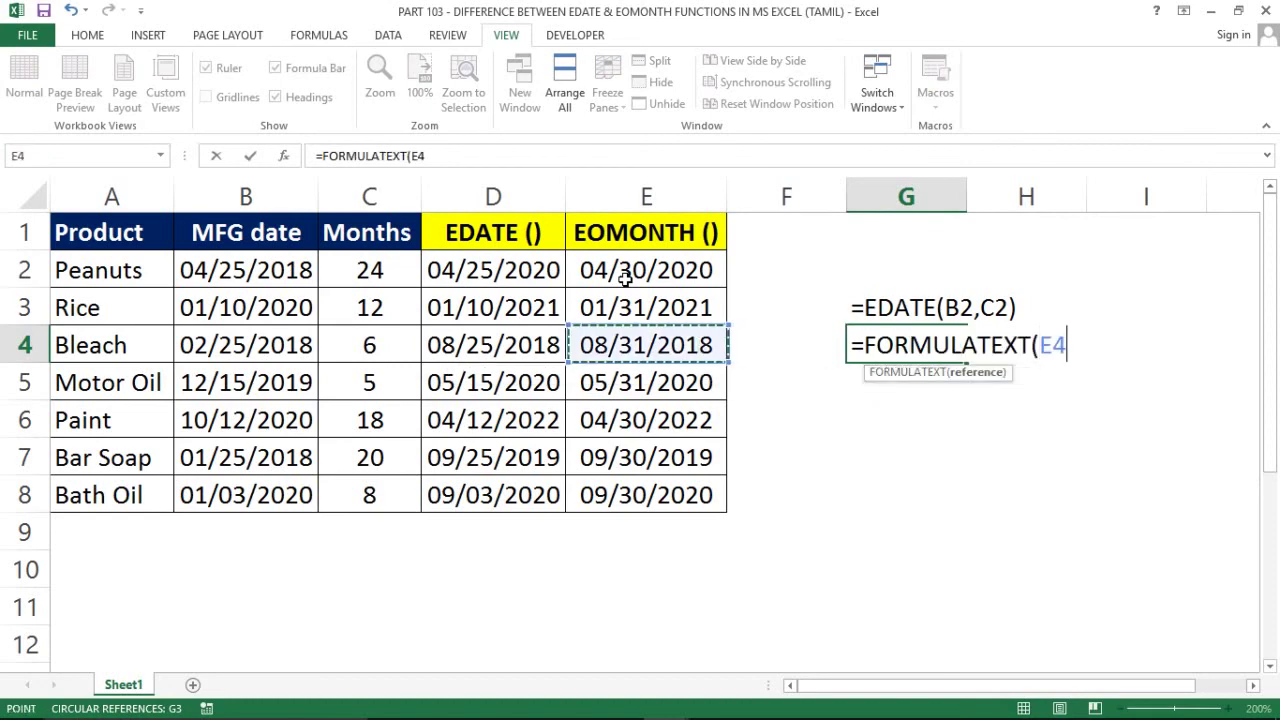
{"action": "key", "text": "Up"}
{"action": "key", "text": "Up"}
{"action": "key", "text": "Return"}
- Convert G3:G4 to plain text by copying and pasting them as values
{"action": "key", "text": "Up"}
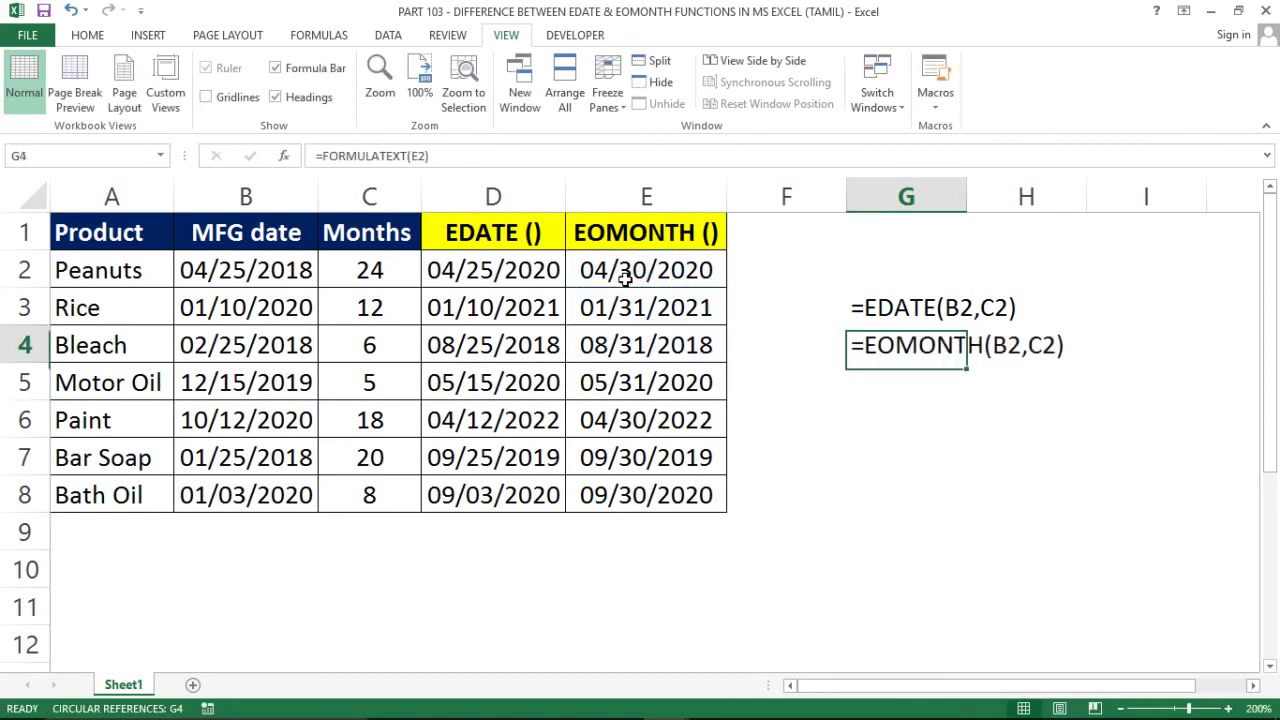
{"action": "key", "text": "Up"}
{"action": "key", "text": "shift+Down"}
{"action": "key", "text": "ctrl+c"}
{"action": "key", "text": "alt+e"}
{"action": "key", "text": "s"}
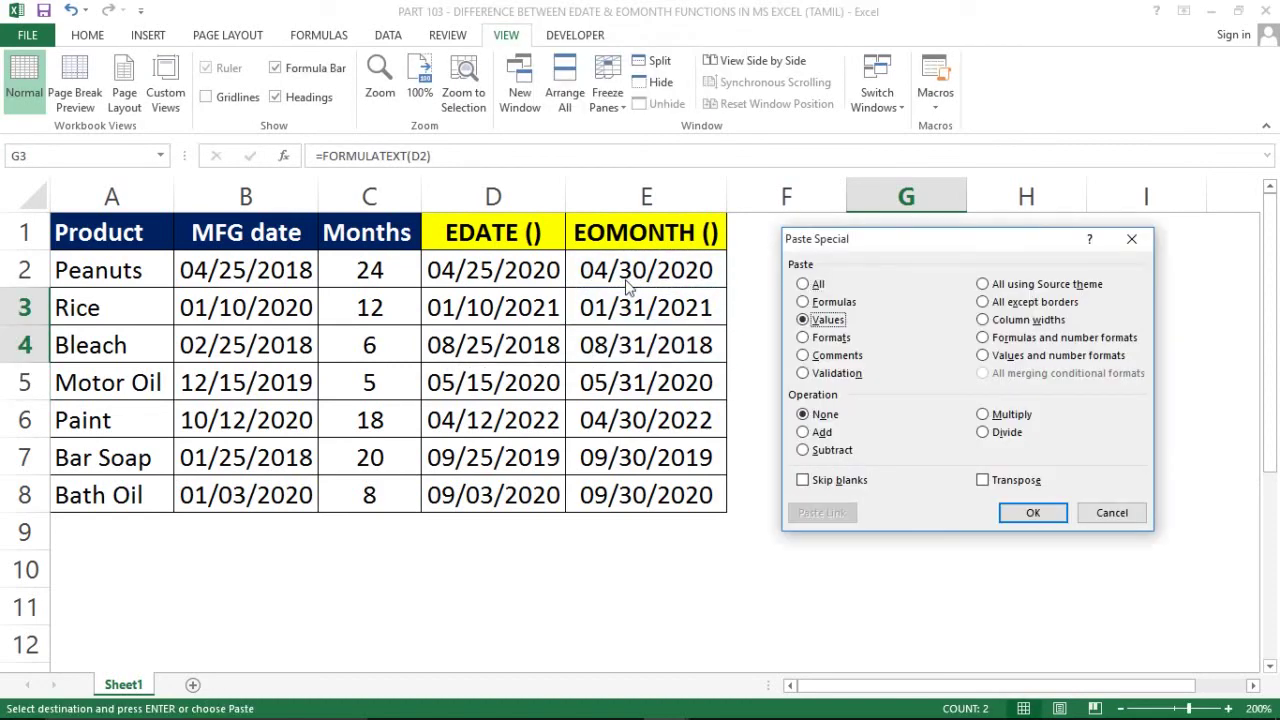
{"action": "key", "text": "Escape"}
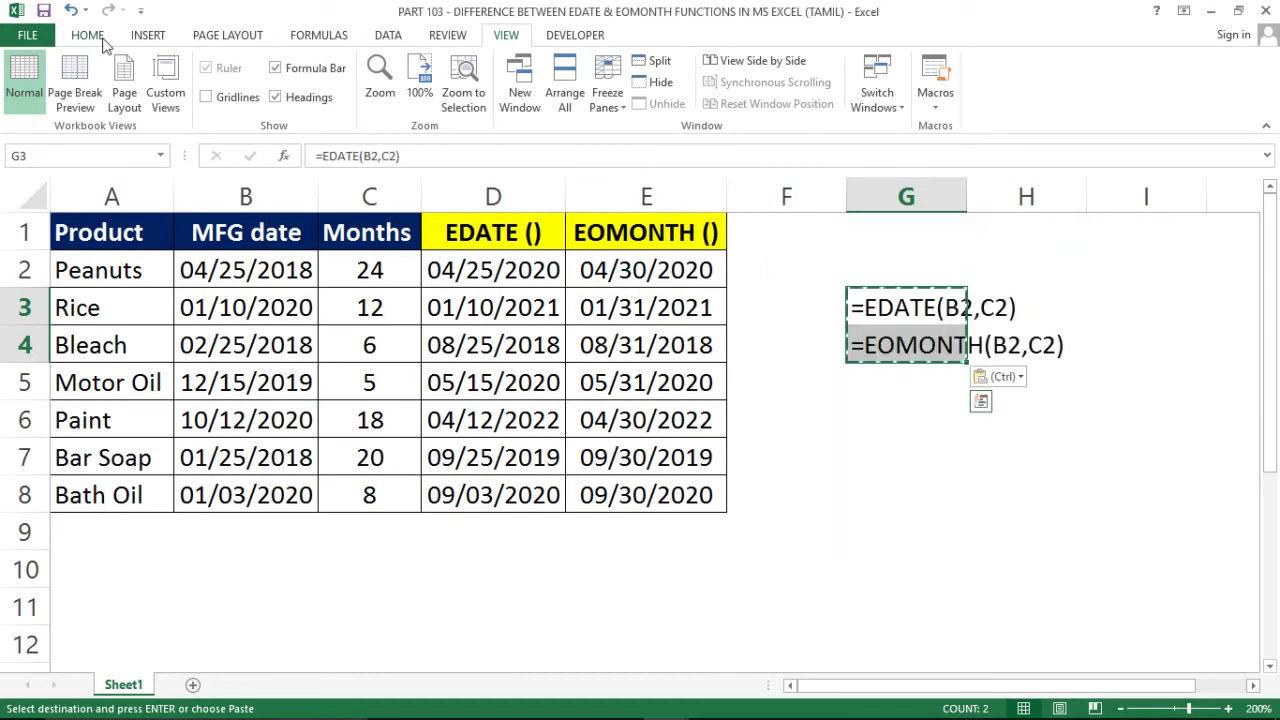
- Format the formula text in G3:G4 as red and bold
{"action": "left_click", "coordinate": [92, 37]}
{"action": "left_click", "coordinate": [316, 102]}
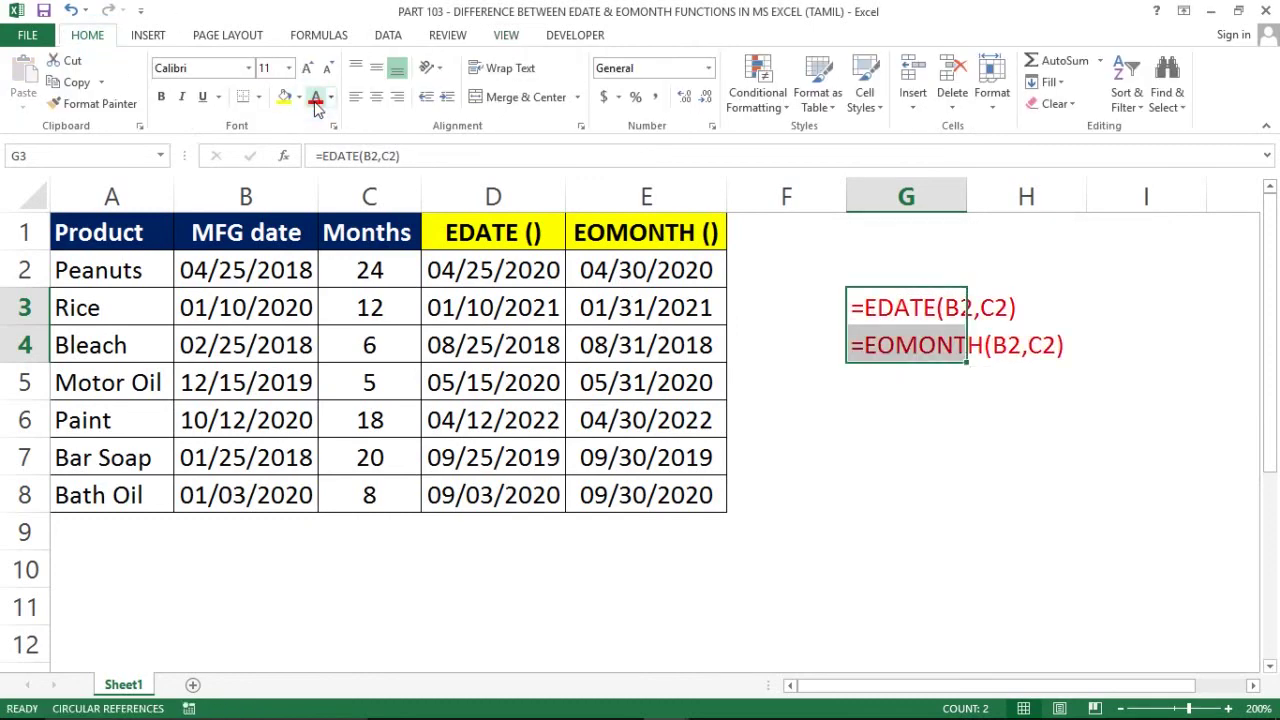
{"action": "key", "text": "ctrl+b"}
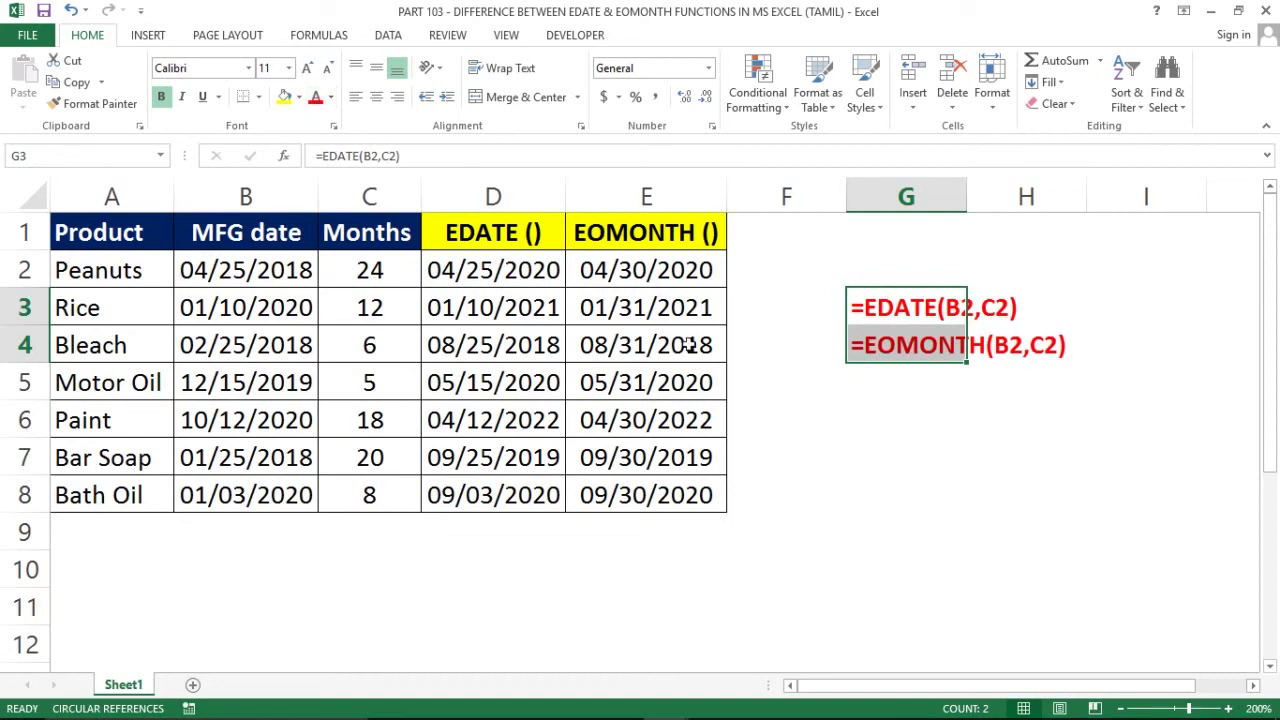
{"action": "left_click", "coordinate": [690, 345]}
{"action": "key", "text": "Up"}
{"action": "key", "text": "Up"}
{"action": "key", "text": "Up"}
{"action": "key", "text": "Right"}
{"action": "key", "text": "Right"}
{"action": "key", "text": "Left"}
{"action": "key", "text": "Left"}
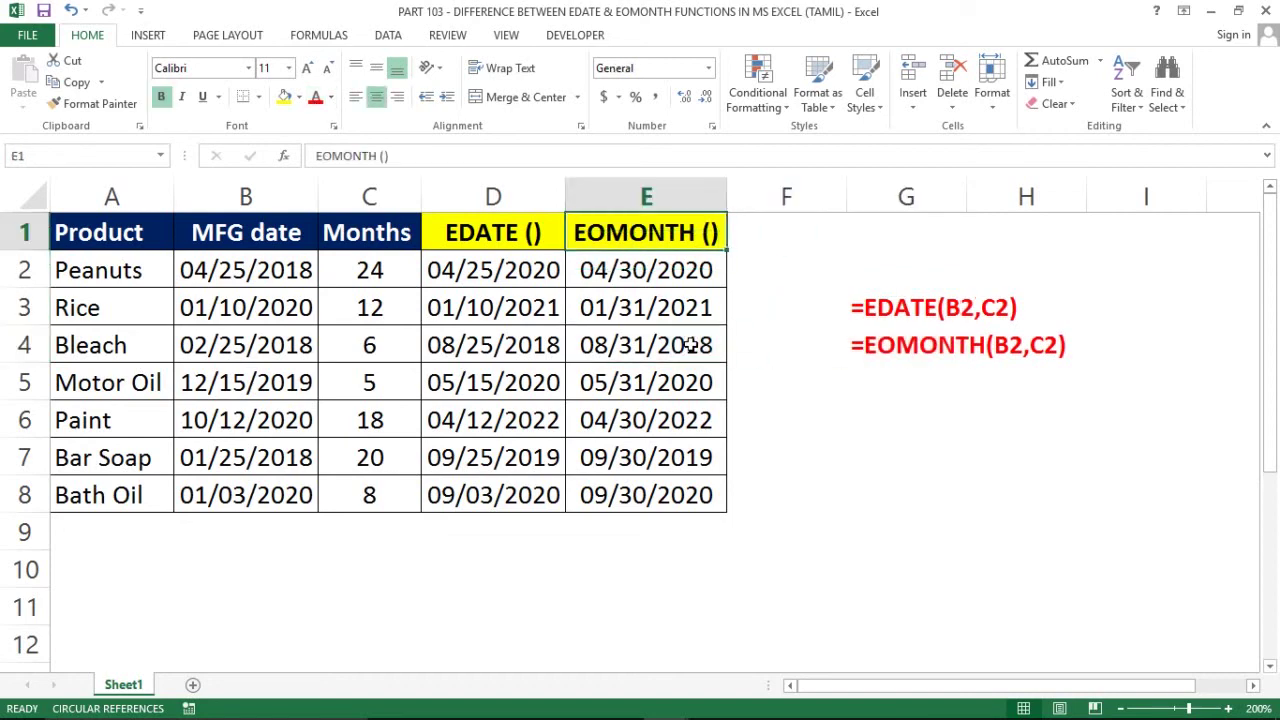
{"action": "key", "text": "Left"}
{"action": "key", "text": "Left"}
{"action": "key", "text": "Left"}
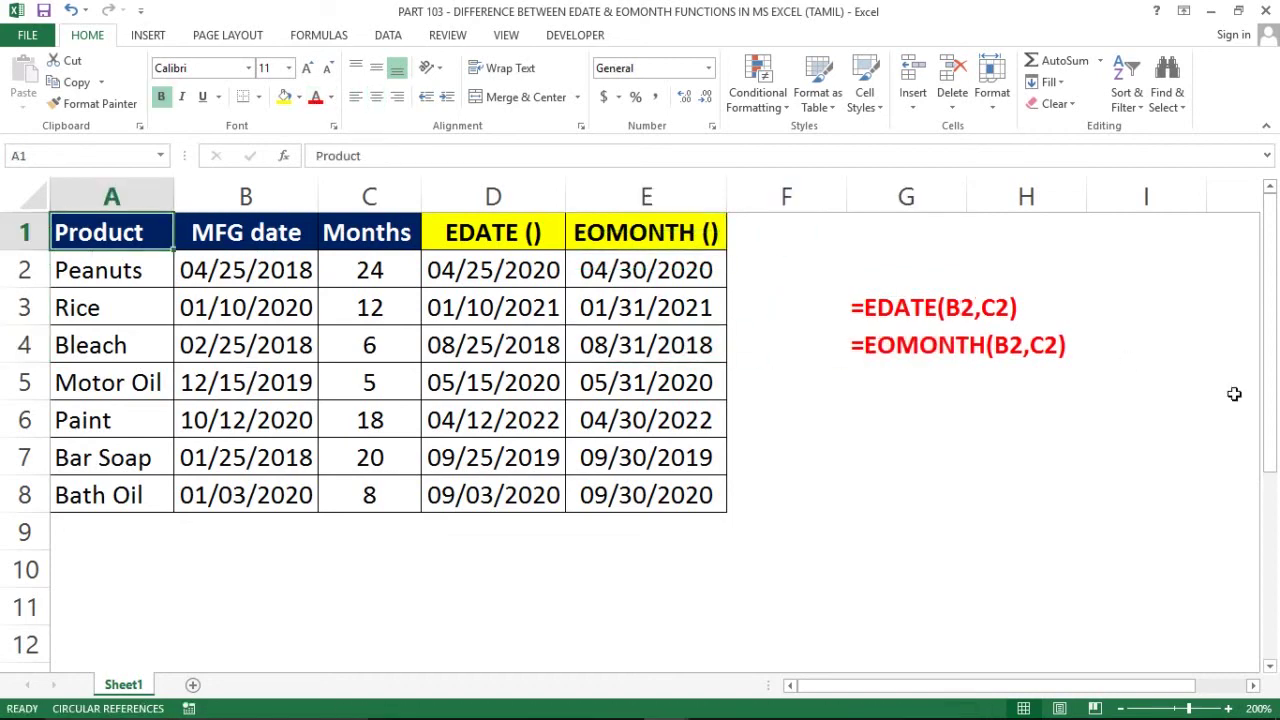
{"action": "left_click", "coordinate": [1062, 435]}
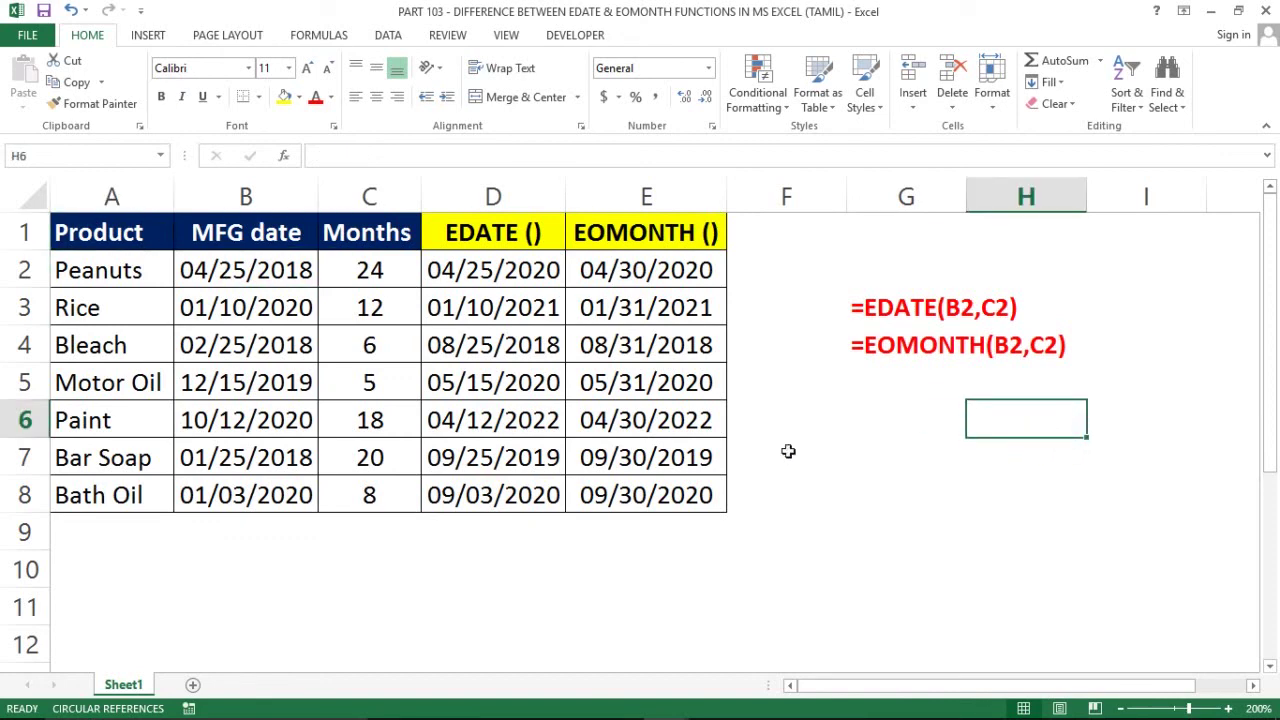
{"action": "left_click", "coordinate": [470, 595]}
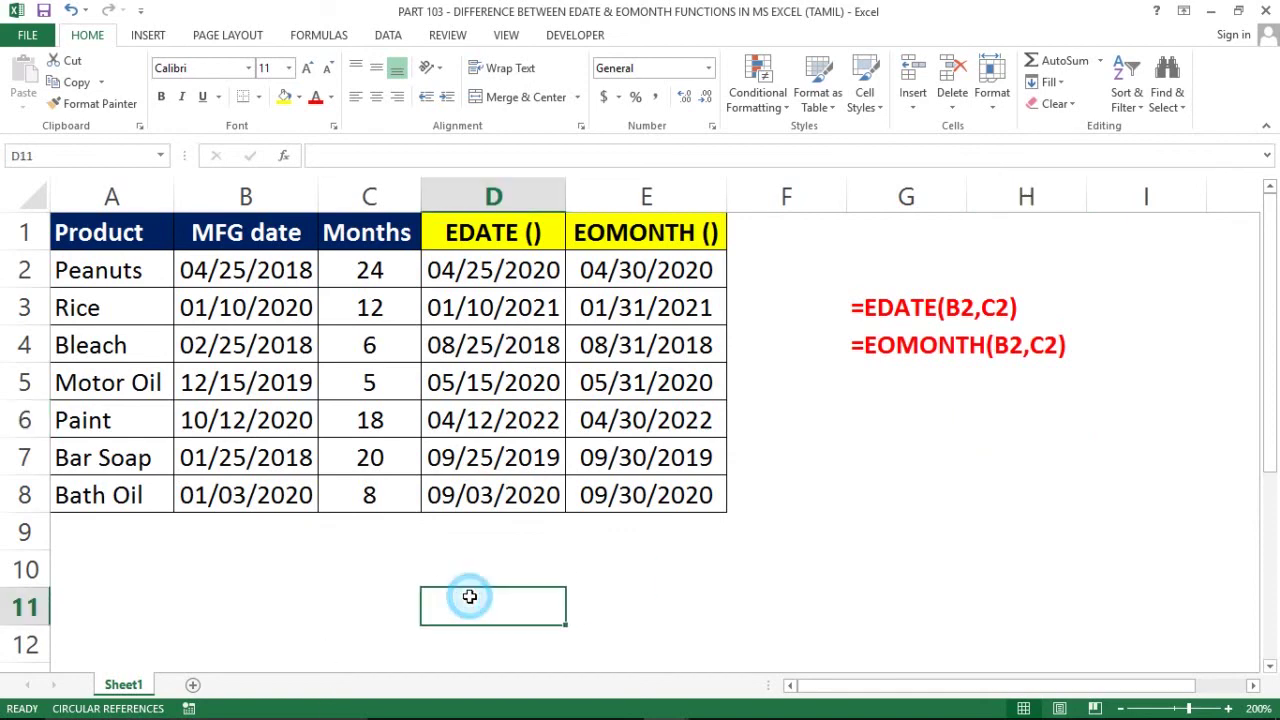
{"action": "mouse_move", "coordinate": [480, 716]}
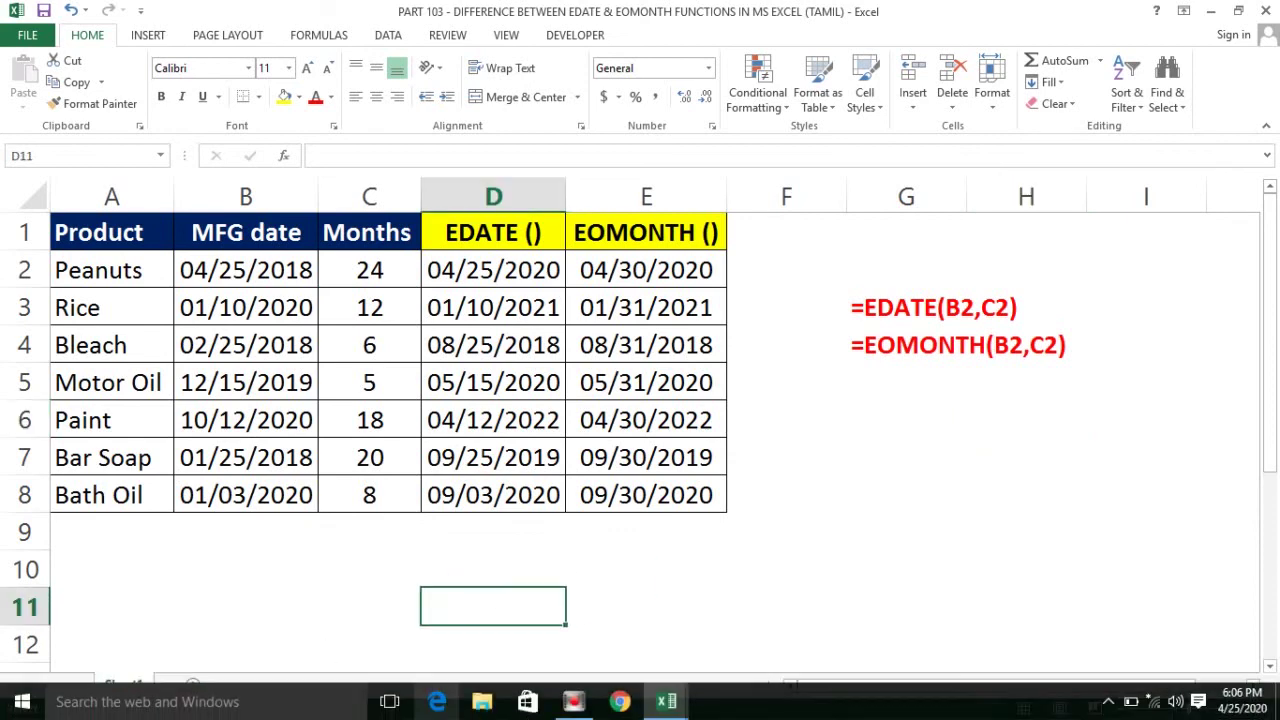
{"action": "right_click", "coordinate": [572, 701]}
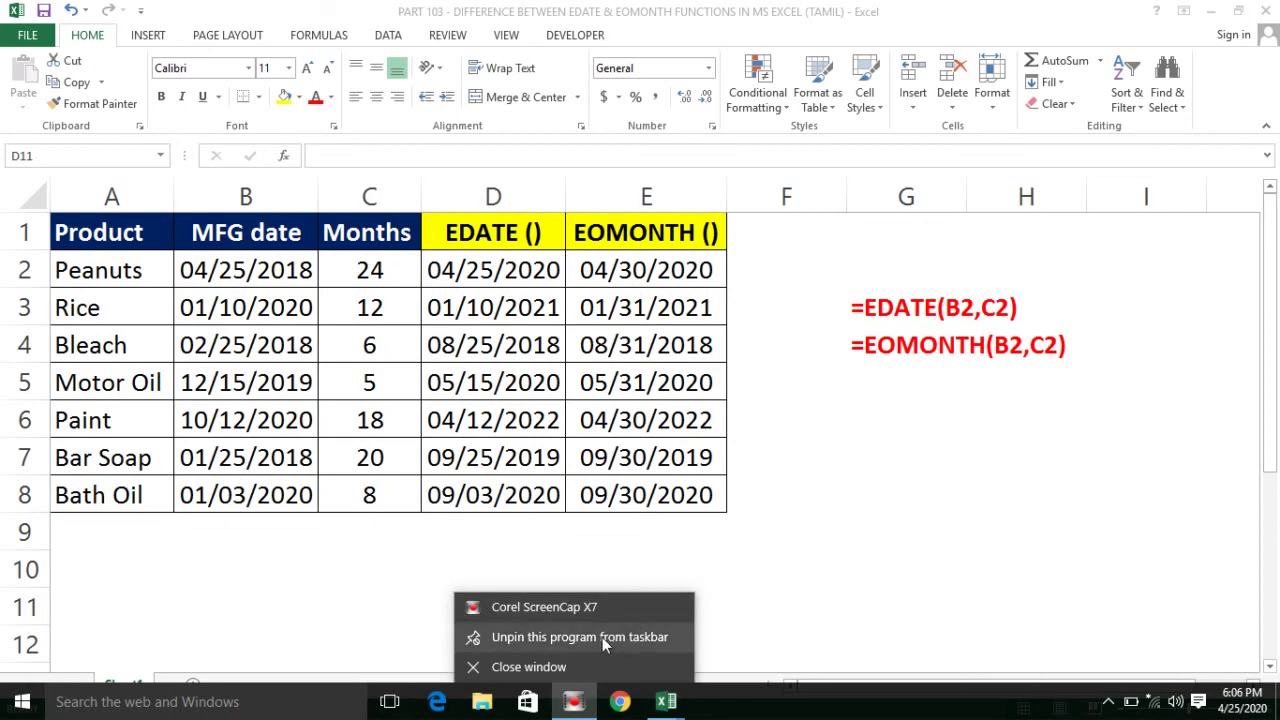
{"action": "left_click", "coordinate": [620, 601]}
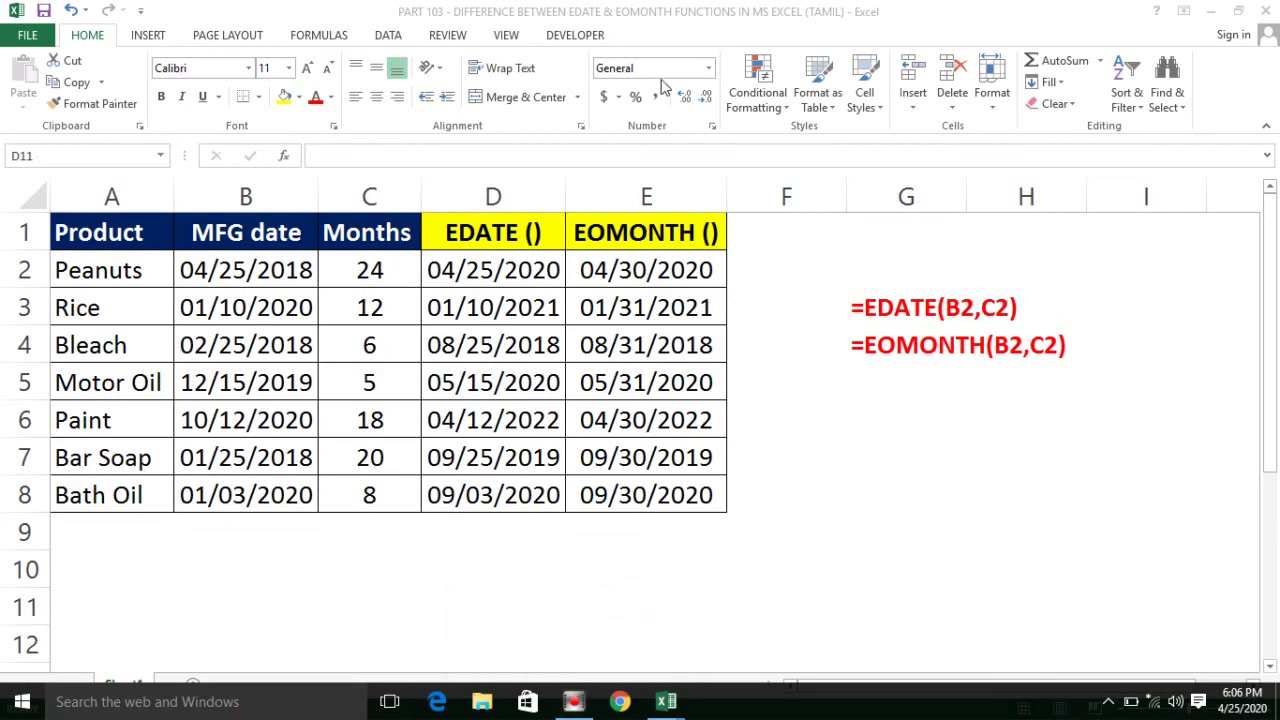